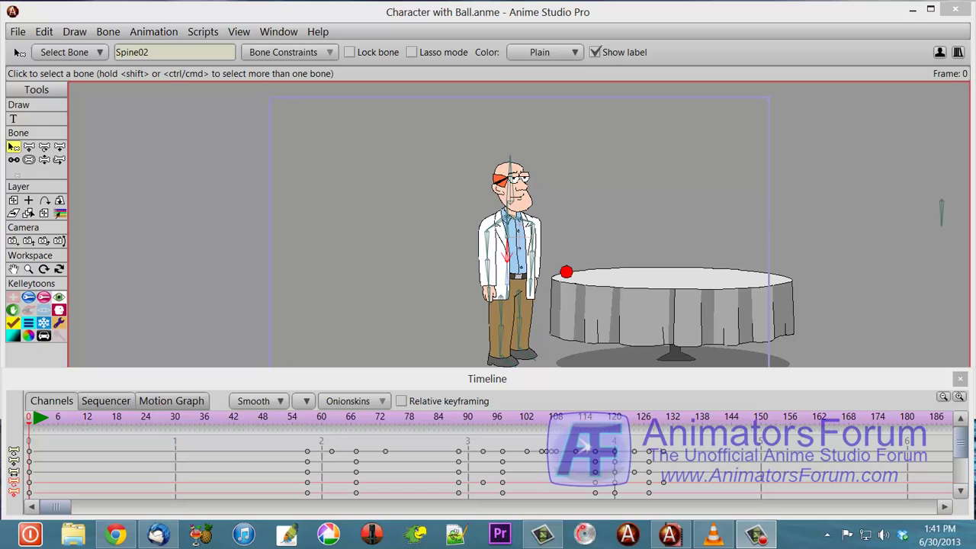
# - Open the Layers window with Ctrl+L and move it slightly to the right
pyautogui.hotkey('ctrl', 'l')
pyautogui.moveTo(835, 44); pyautogui.dragTo(849, 48)
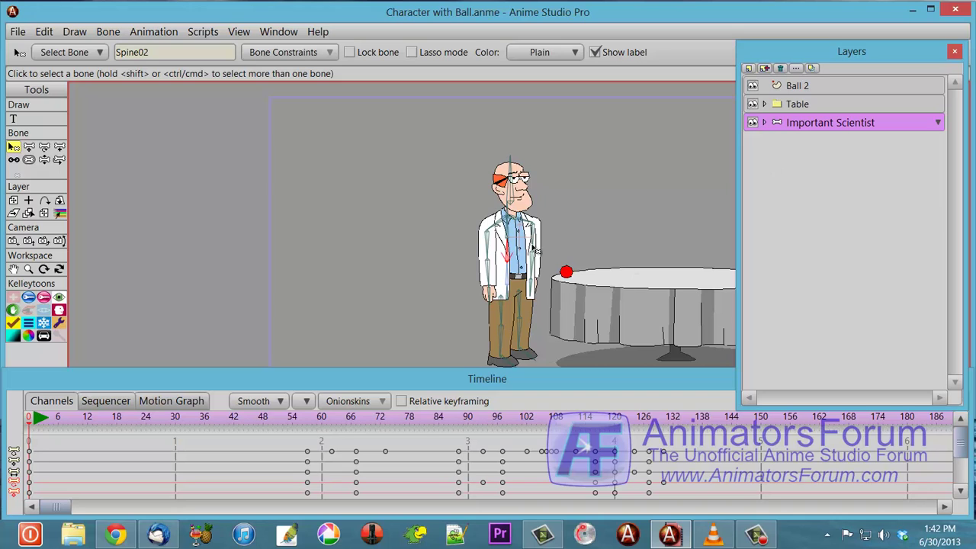
# - Expand Important Scientist to list its arm, leg, Head, Torso and Ball sublayers
pyautogui.click(765, 122)
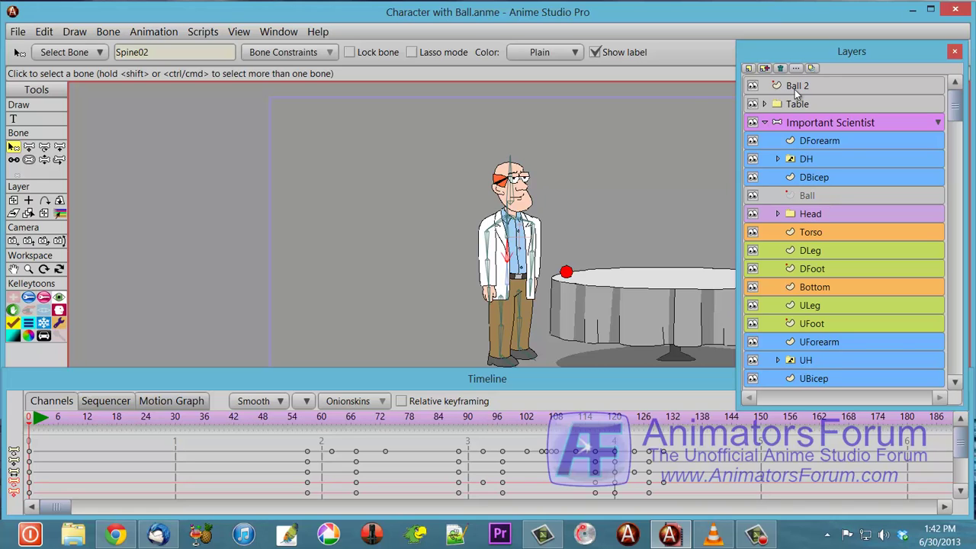
# - Select the Ball layer and hide the Torso, Bottom, DFoot, DLeg, ULeg and UFoot layers
pyautogui.click(824, 194)
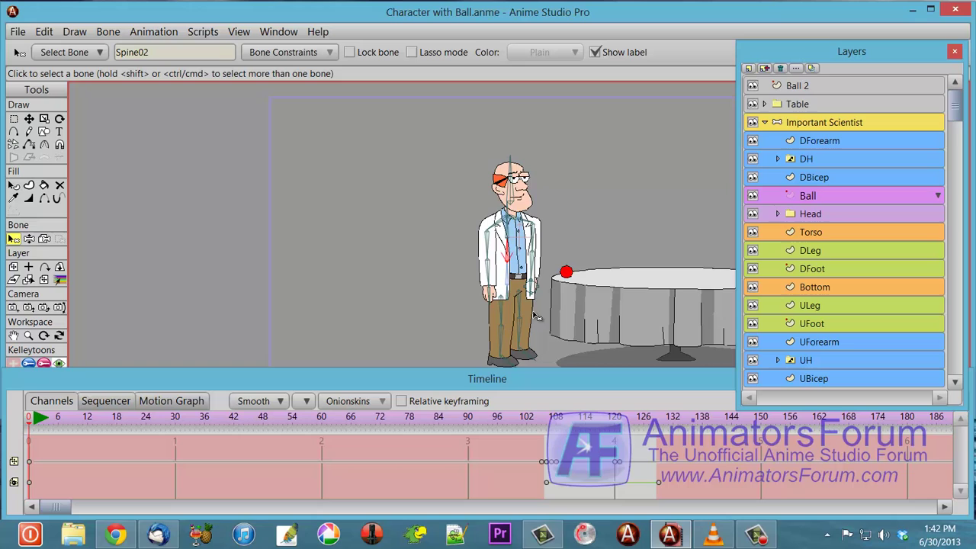
pyautogui.click(752, 233)
pyautogui.click(754, 288)
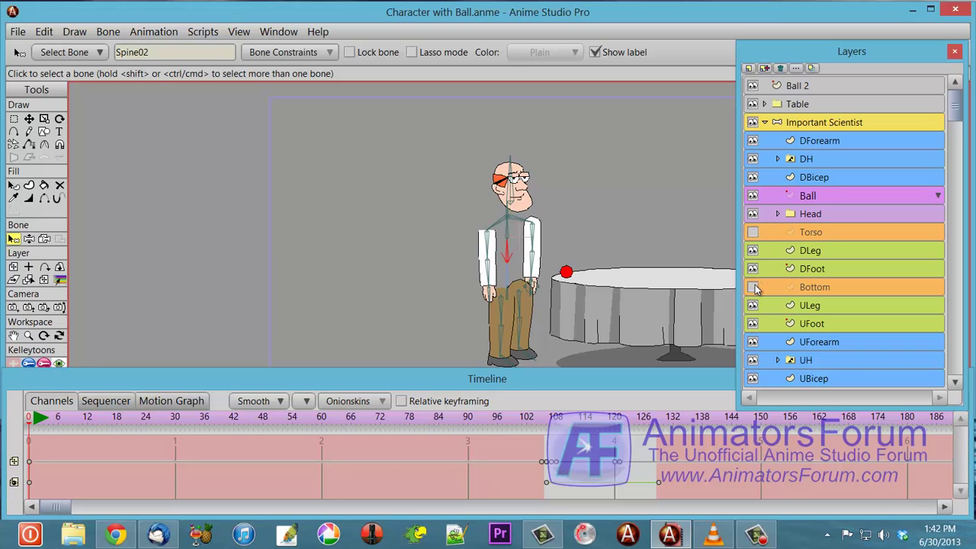
pyautogui.click(754, 271)
pyautogui.click(755, 254)
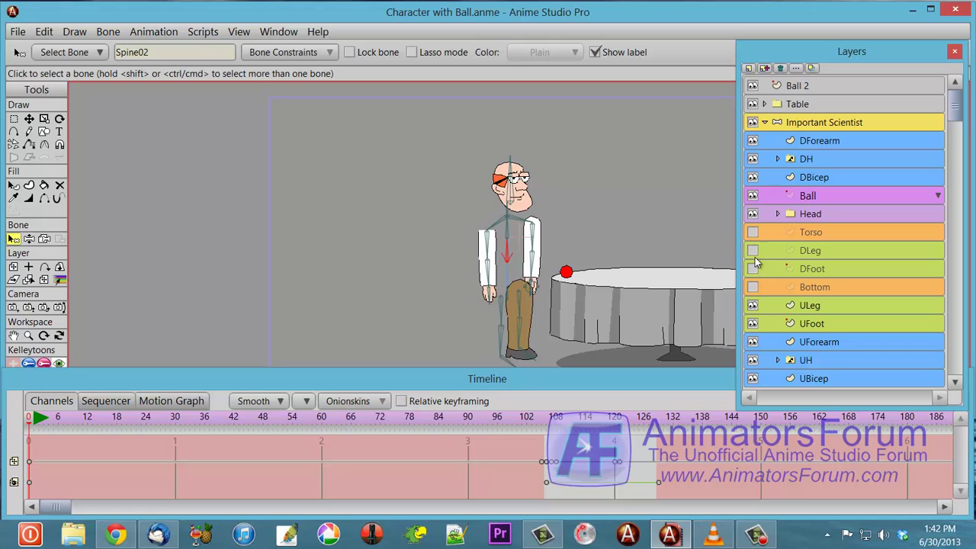
pyautogui.click(753, 306)
pyautogui.click(754, 325)
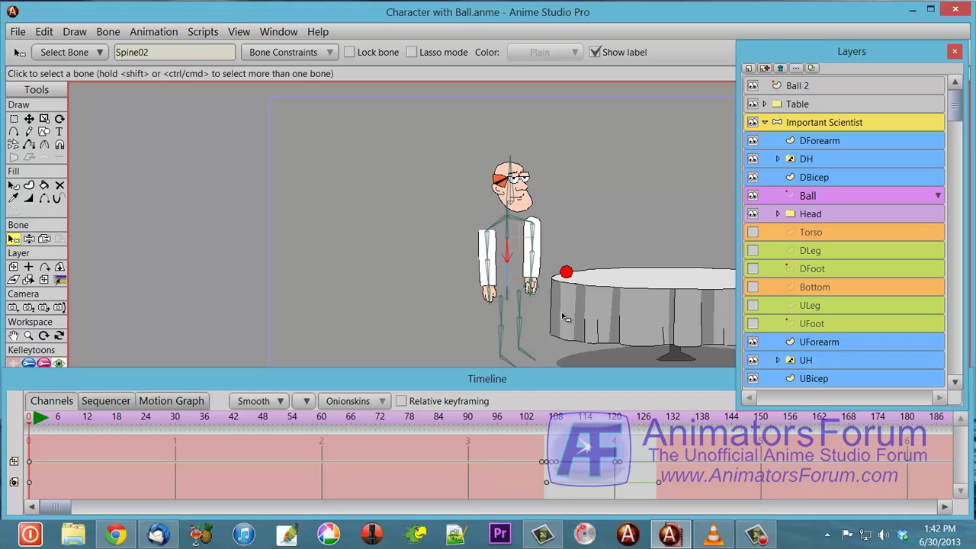
pyautogui.scroll(5, 556, 297)
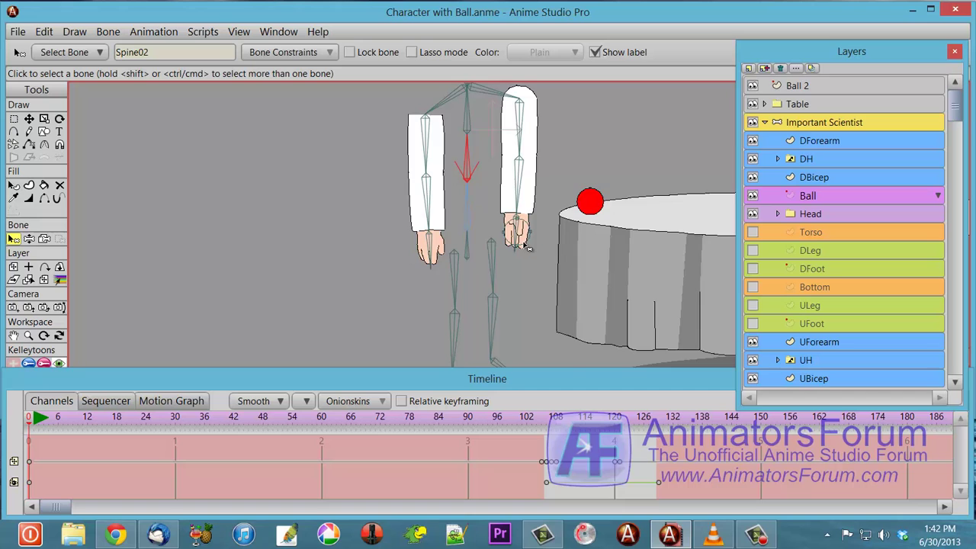
pyautogui.scroll(5, 527, 246)
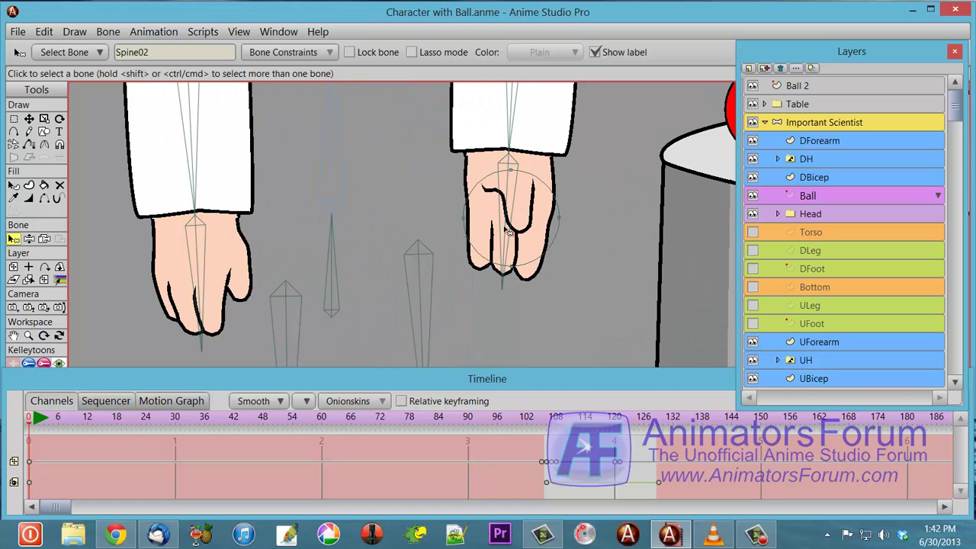
pyautogui.moveTo(610, 211); pyautogui.dragTo(498, 244)
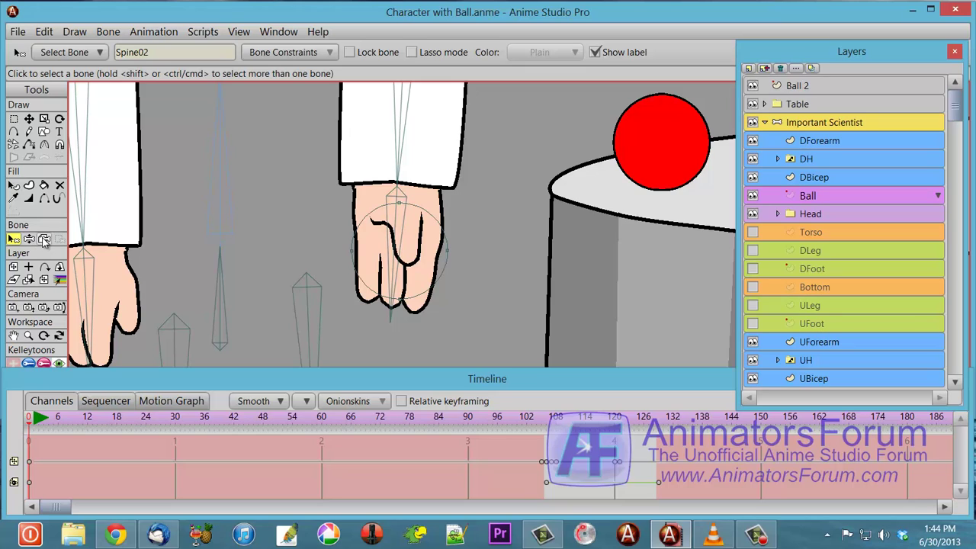
# - Bind the Ball layer to the front hand bone and scrub to frames 89–91 to check reach
pyautogui.click(43, 239)
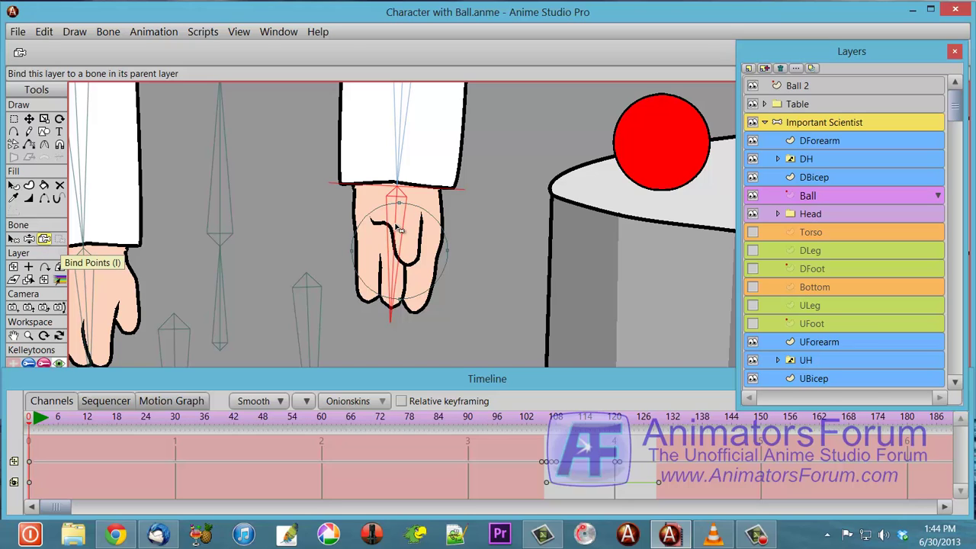
pyautogui.click(49, 424)
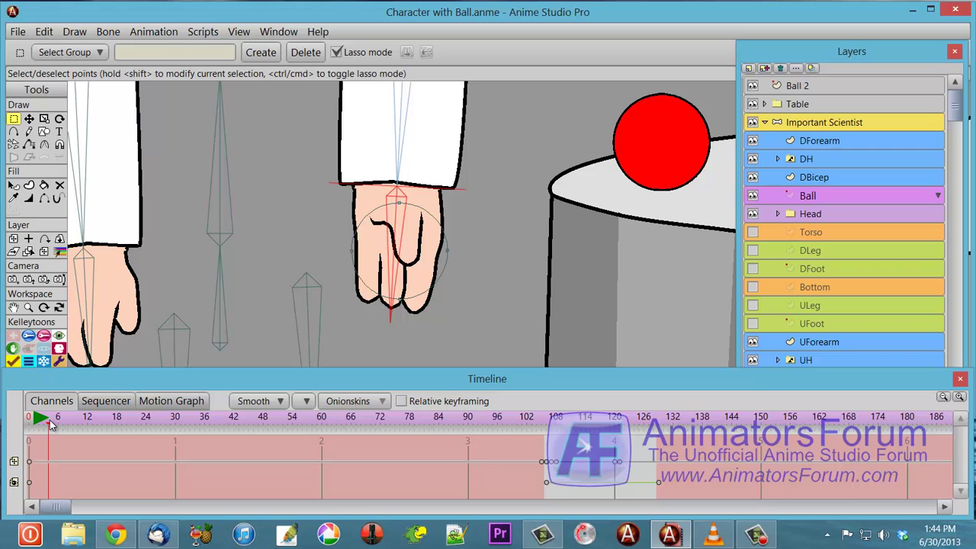
pyautogui.moveTo(51, 425); pyautogui.dragTo(464, 430)
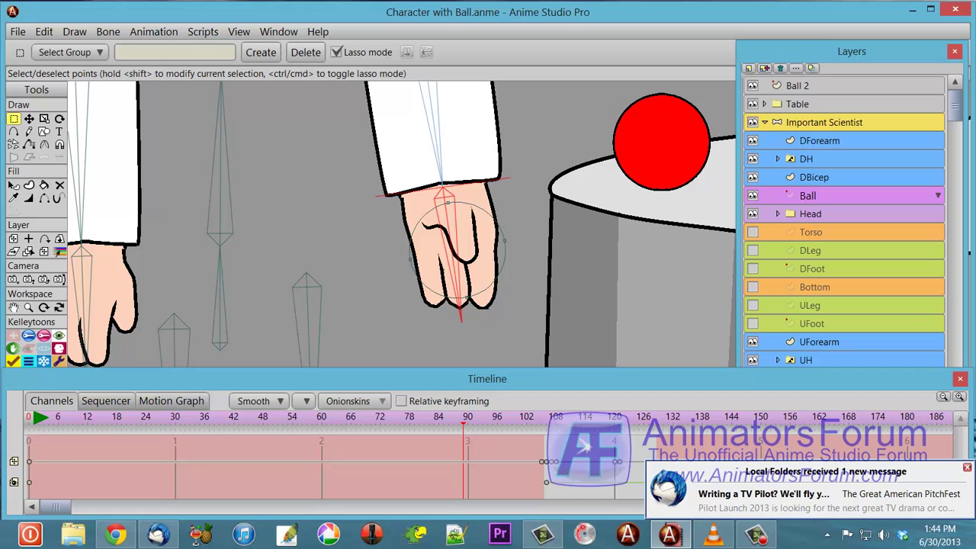
pyautogui.click(967, 468)
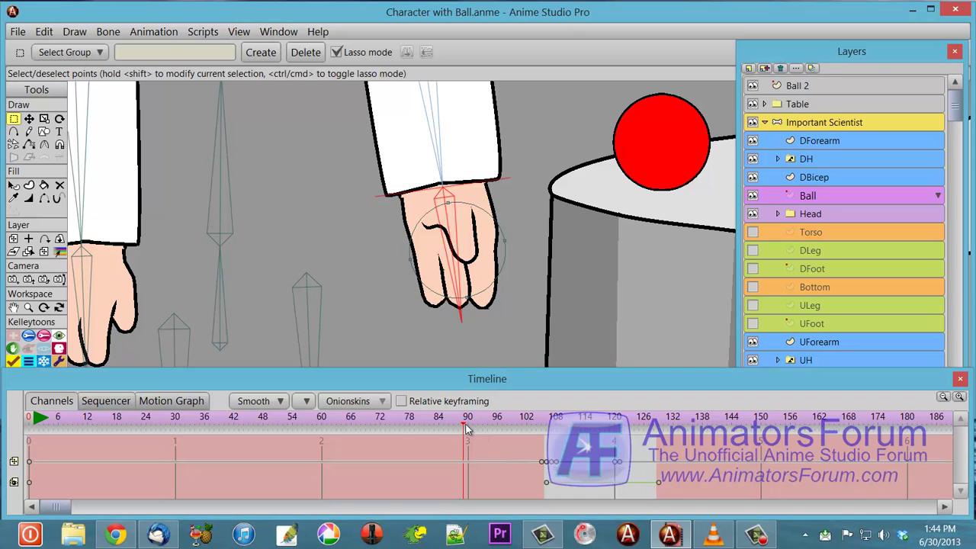
pyautogui.moveTo(461, 429)
pyautogui.mouseDown()
pyautogui.moveTo(471, 428)
pyautogui.moveTo(467, 437)
pyautogui.mouseUp()
# - Review the arm reaching down to grip the red ball across frames 90 through 107
pyautogui.moveTo(514, 310); pyautogui.dragTo(448, 336)
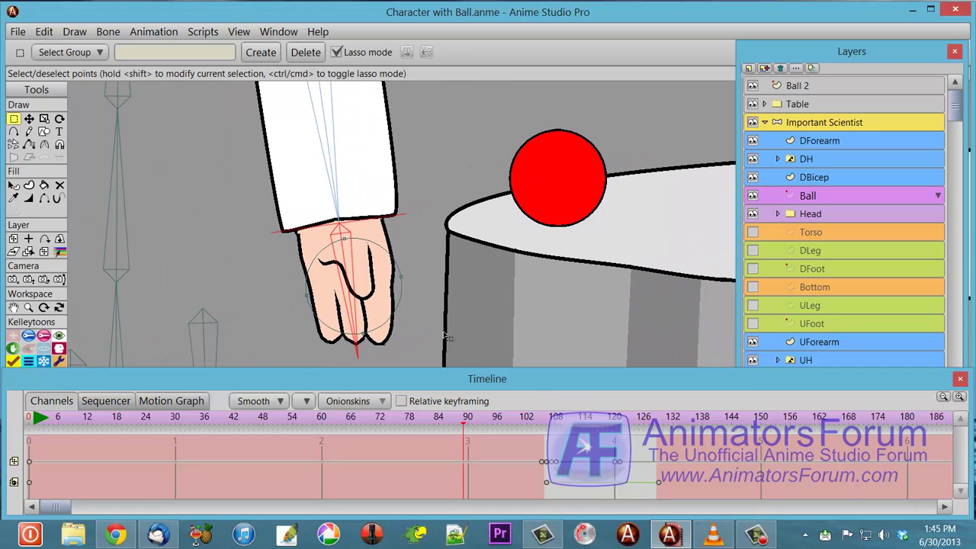
pyautogui.click(469, 427)
pyautogui.click(472, 427)
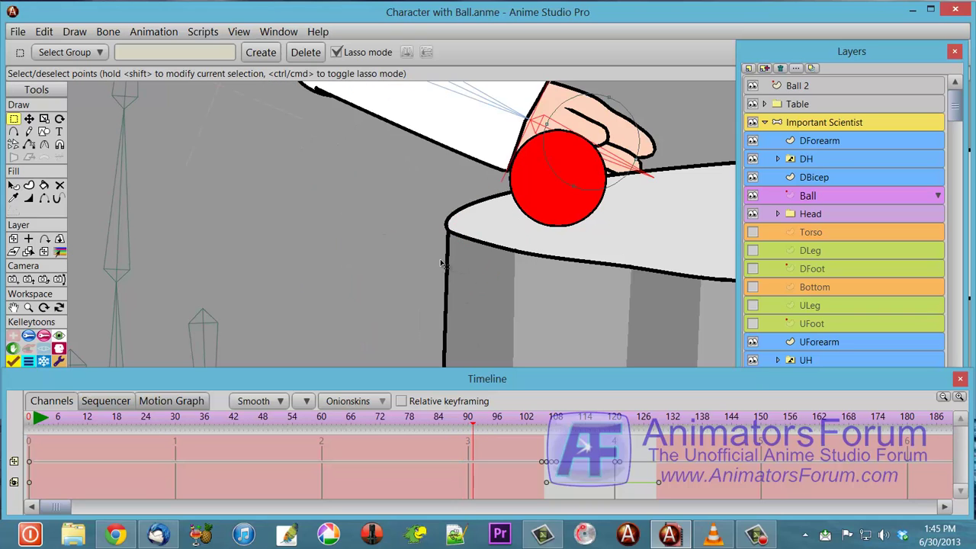
pyautogui.scroll(-4, 440, 261)
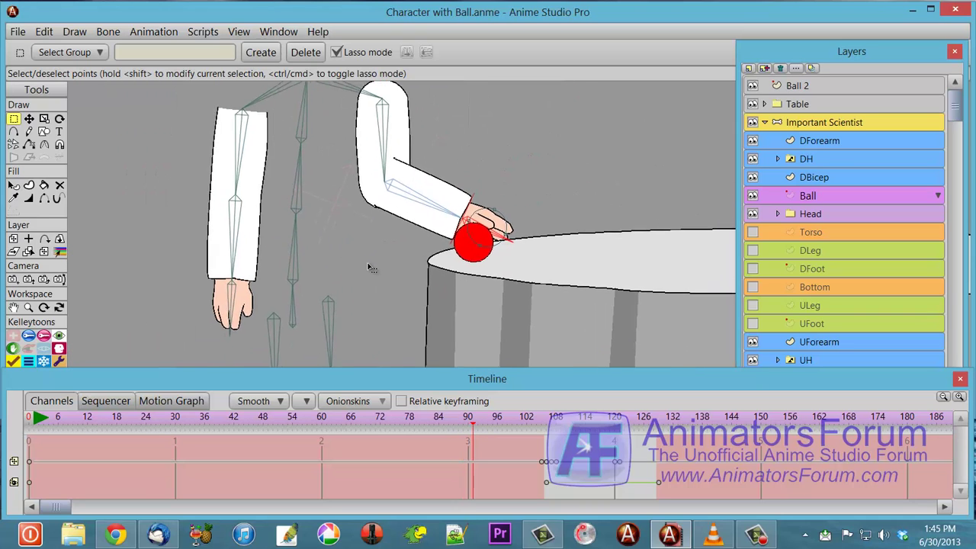
pyautogui.click(480, 428)
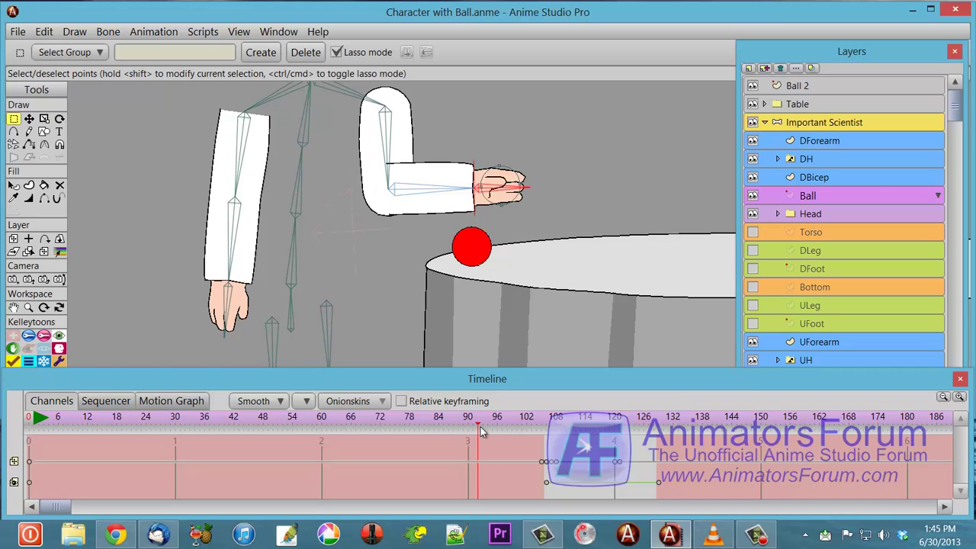
pyautogui.moveTo(481, 431)
pyautogui.mouseDown()
pyautogui.moveTo(513, 436)
pyautogui.moveTo(478, 437)
pyautogui.moveTo(507, 445)
pyautogui.moveTo(521, 438)
pyautogui.moveTo(470, 440)
pyautogui.moveTo(546, 443)
pyautogui.moveTo(518, 440)
pyautogui.moveTo(535, 439)
pyautogui.mouseUp()
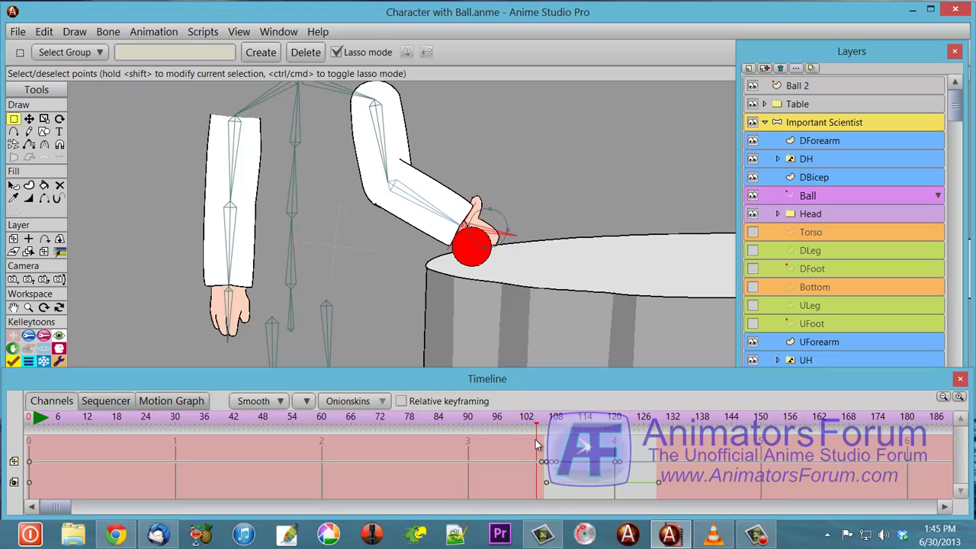
pyautogui.moveTo(538, 438)
pyautogui.mouseDown()
pyautogui.moveTo(547, 447)
pyautogui.moveTo(527, 443)
pyautogui.moveTo(572, 445)
pyautogui.moveTo(507, 454)
pyautogui.moveTo(568, 450)
pyautogui.moveTo(517, 449)
pyautogui.moveTo(559, 452)
pyautogui.moveTo(549, 464)
pyautogui.mouseUp()
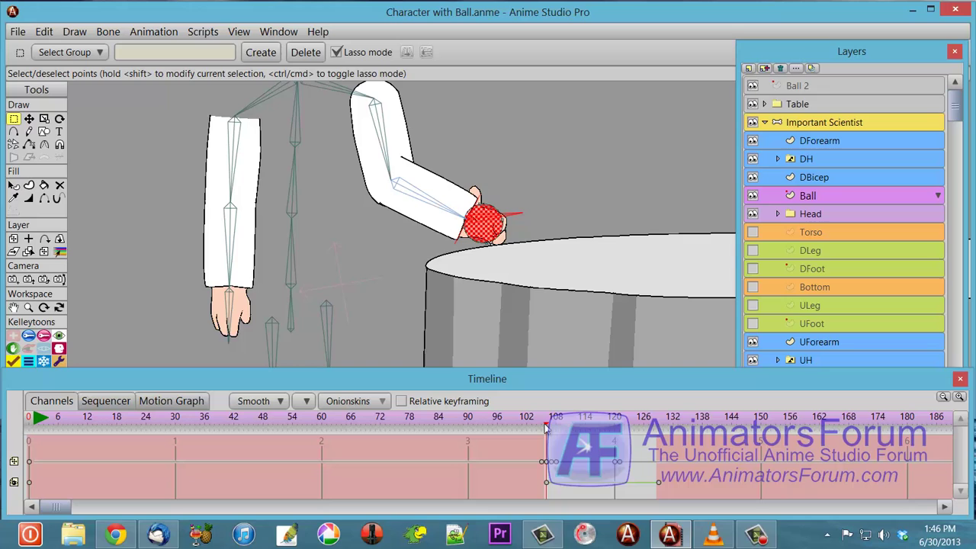
# - Step around frames 108–110 to confirm the ball sits in the lifted hand
pyautogui.moveTo(546, 429); pyautogui.dragTo(552, 431)
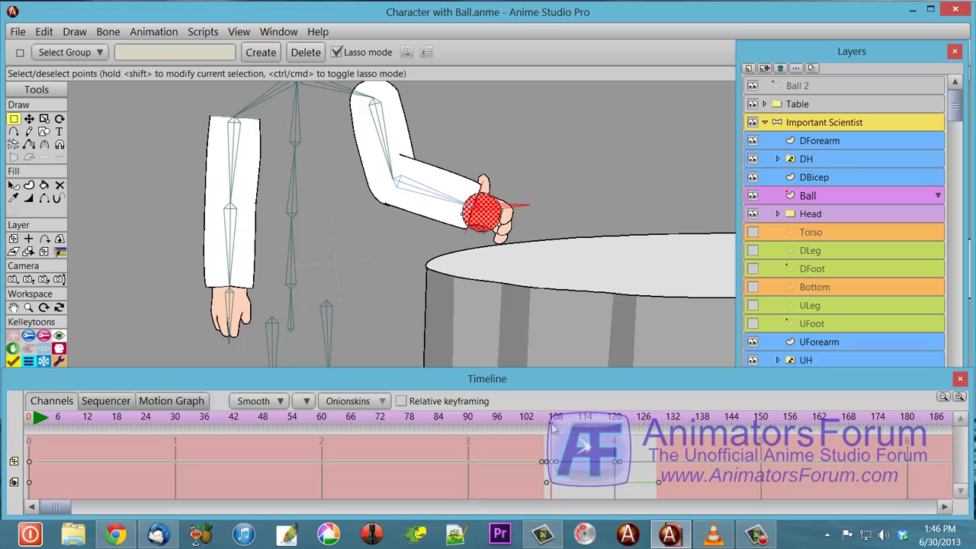
pyautogui.click(555, 428)
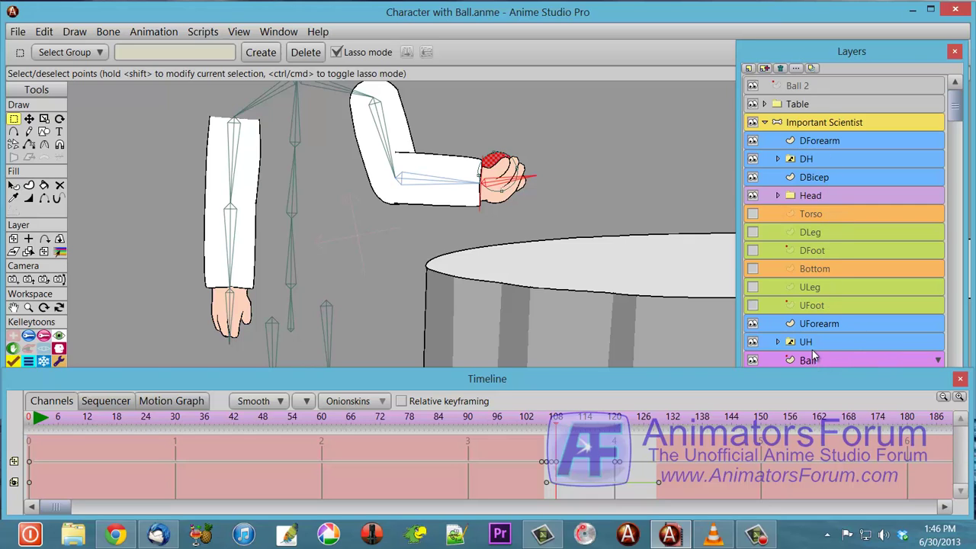
pyautogui.click(553, 432)
pyautogui.moveTo(553, 431); pyautogui.dragTo(533, 437)
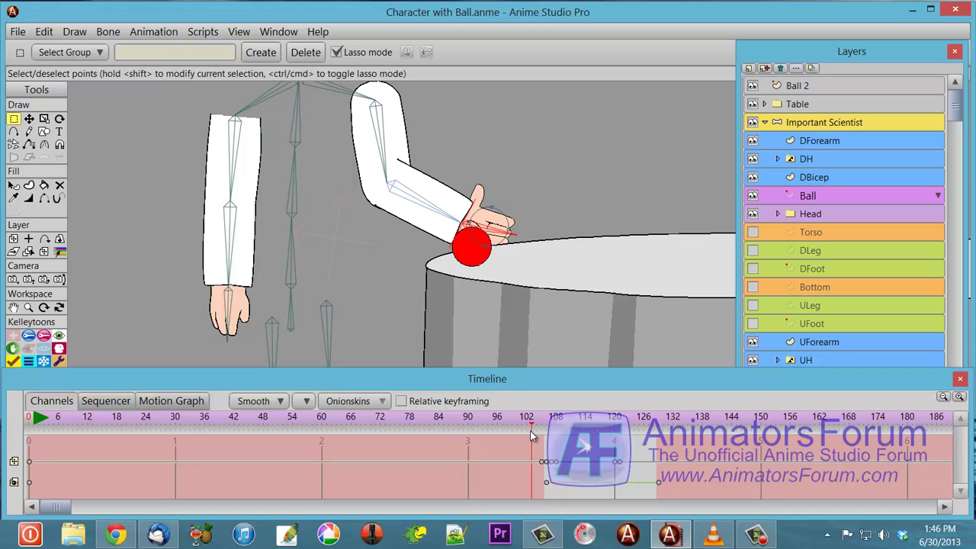
pyautogui.press('Right')
pyautogui.press('Right')
pyautogui.press('Right')
pyautogui.press('Right')
pyautogui.press('Right')
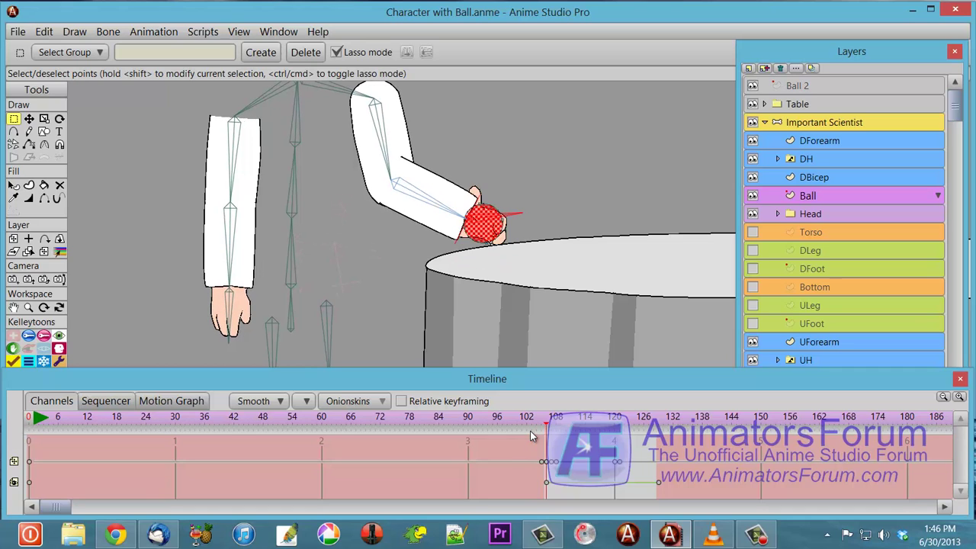
pyautogui.press('Left')
pyautogui.press('Left')
pyautogui.press('Left')
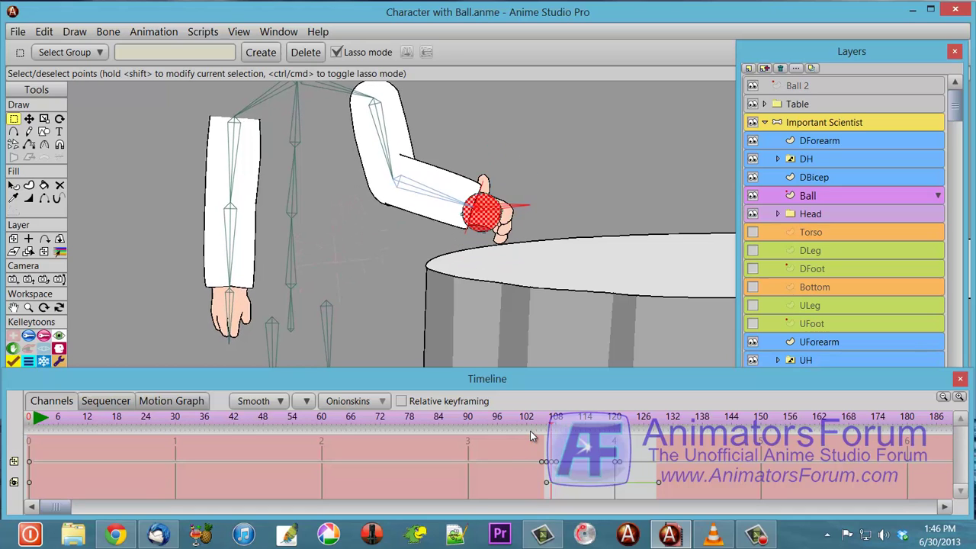
pyautogui.press('Right')
pyautogui.press('Right')
pyautogui.press('Right')
pyautogui.press('Right')
pyautogui.press('Right')
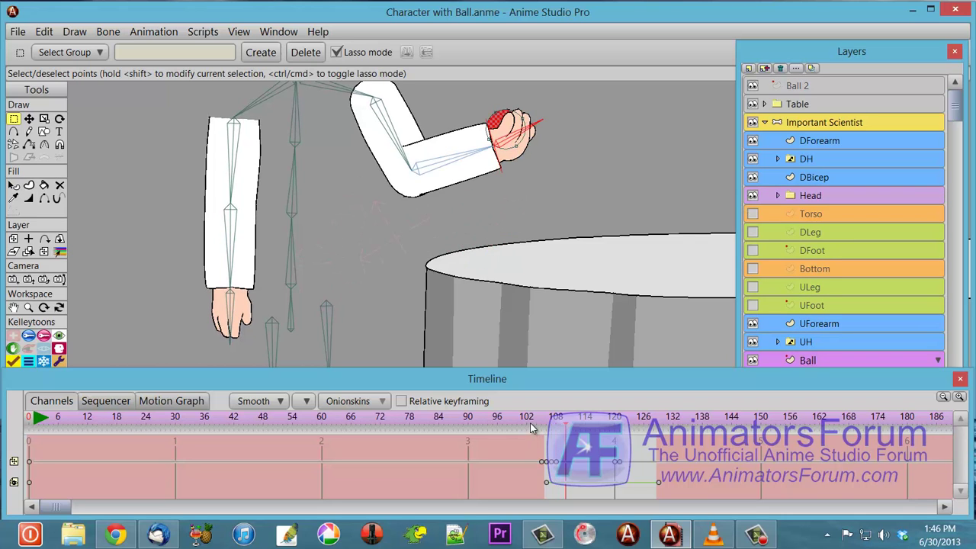
# - Scrub through the ball lift, return to about frame 113 and centre the scientist
pyautogui.moveTo(535, 417); pyautogui.dragTo(597, 433)
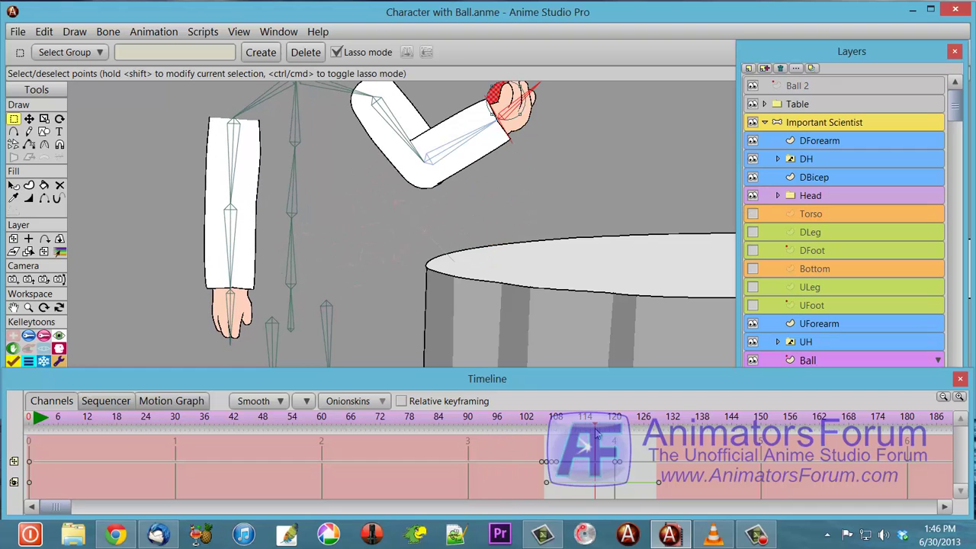
pyautogui.scroll(-2, 427, 259)
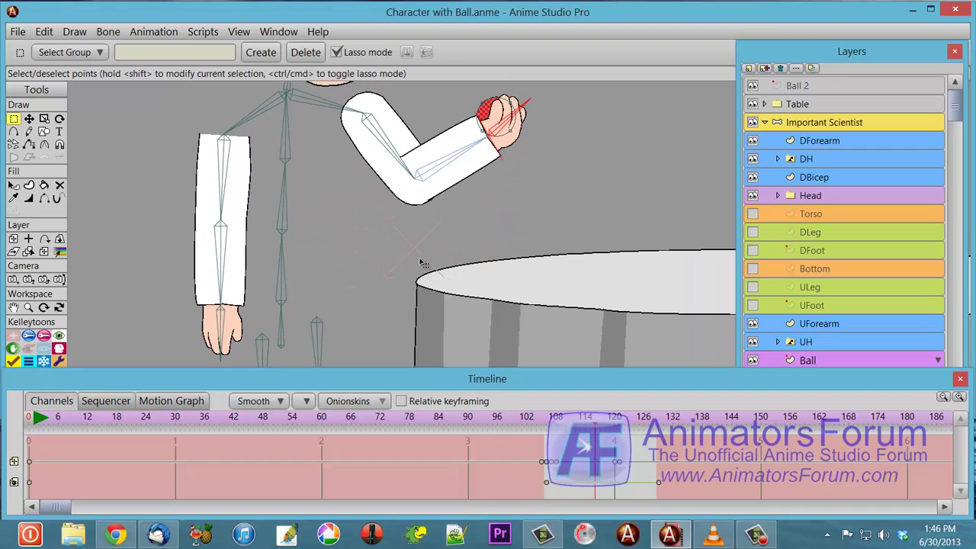
pyautogui.scroll(-1, 424, 263)
pyautogui.scroll(-1, 473, 240)
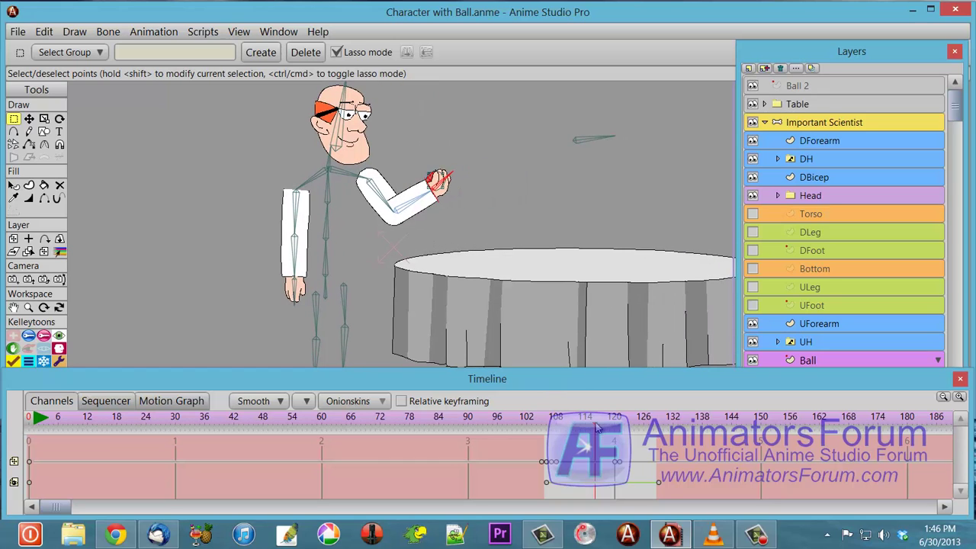
pyautogui.moveTo(598, 429); pyautogui.dragTo(582, 431)
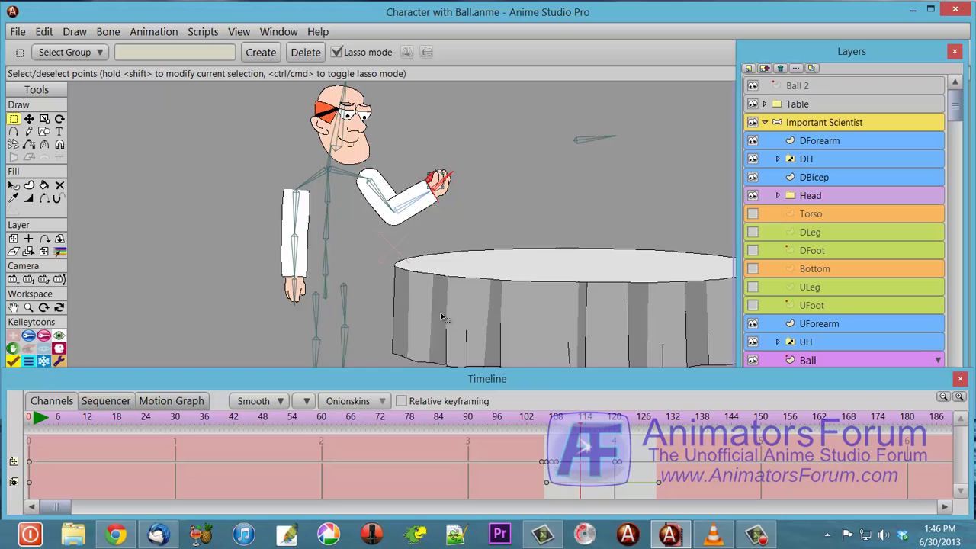
pyautogui.moveTo(418, 291); pyautogui.dragTo(566, 279)
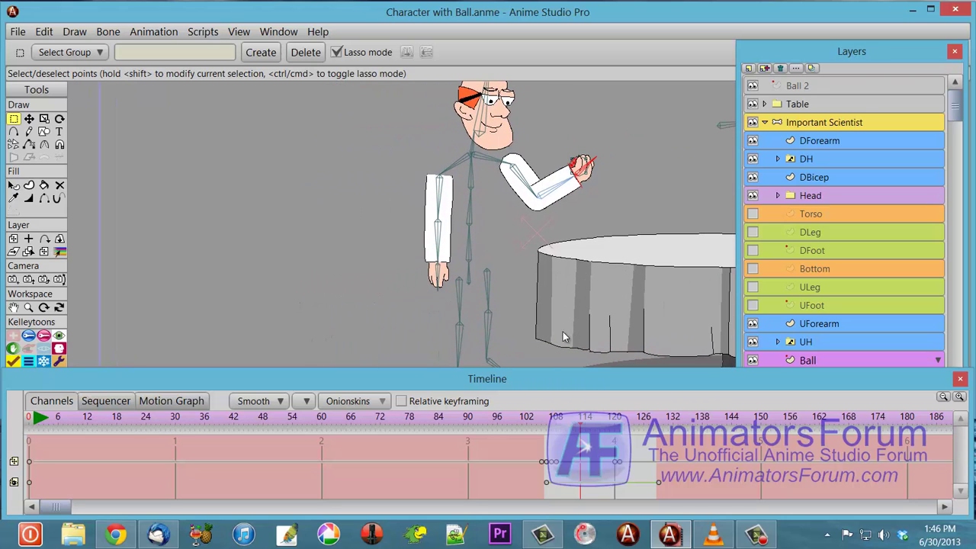
# - Review the arm raising at frame 120 and swinging forward, then select Ball 2
pyautogui.moveTo(584, 427); pyautogui.dragTo(616, 430)
pyautogui.moveTo(528, 222); pyautogui.dragTo(501, 315)
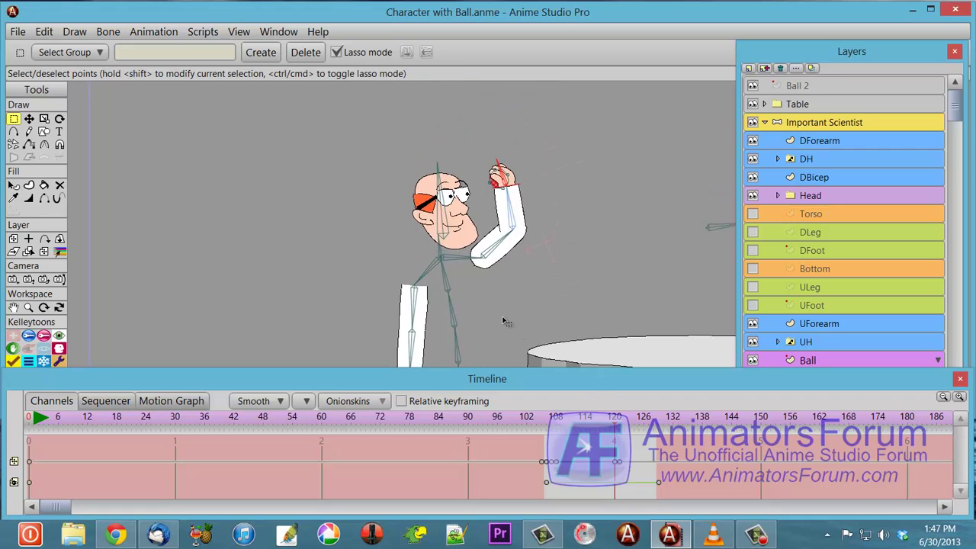
pyautogui.scroll(3, 502, 316)
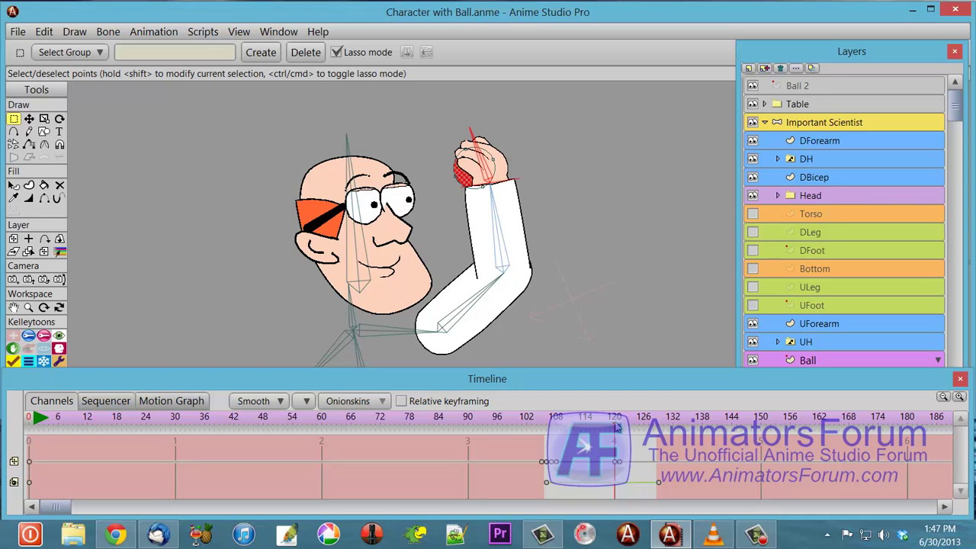
pyautogui.moveTo(618, 428); pyautogui.dragTo(660, 440)
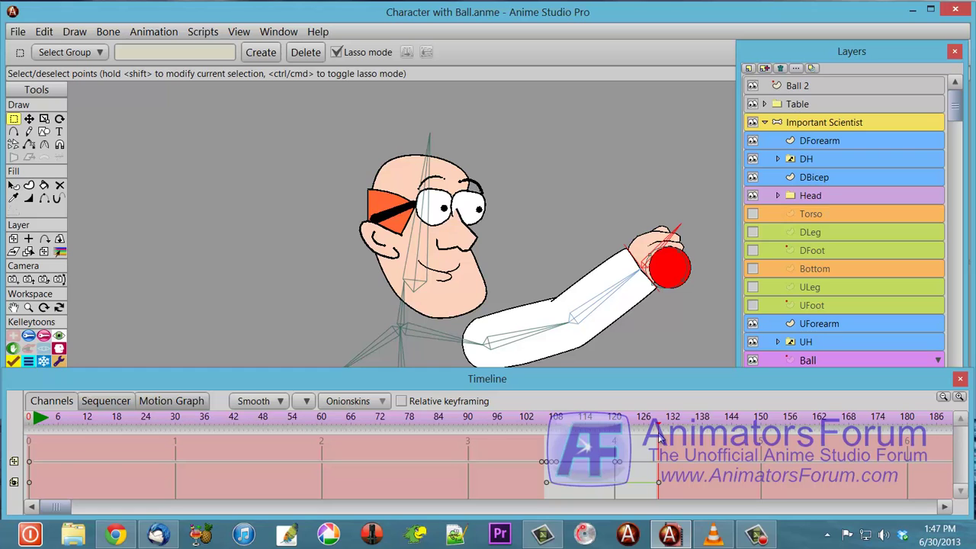
pyautogui.moveTo(689, 310); pyautogui.dragTo(512, 260)
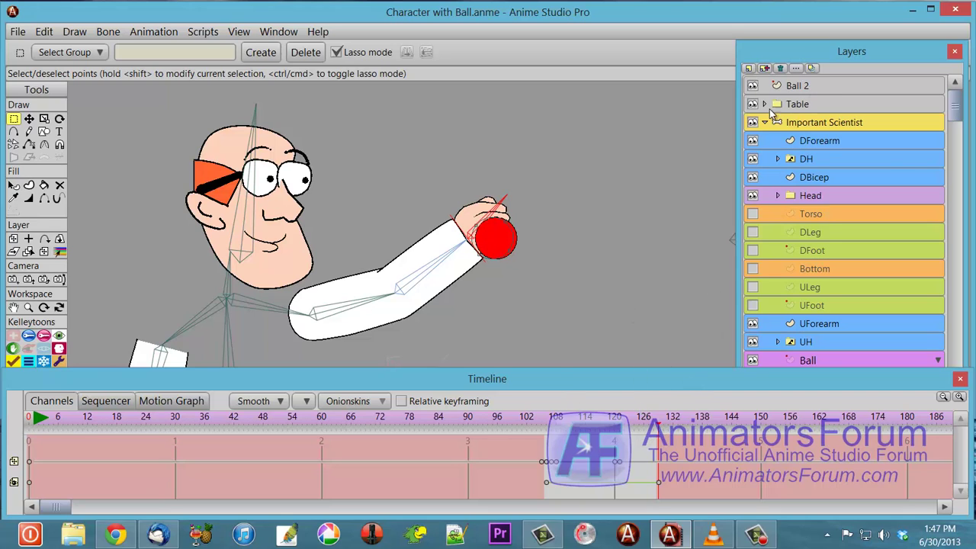
pyautogui.click(798, 86)
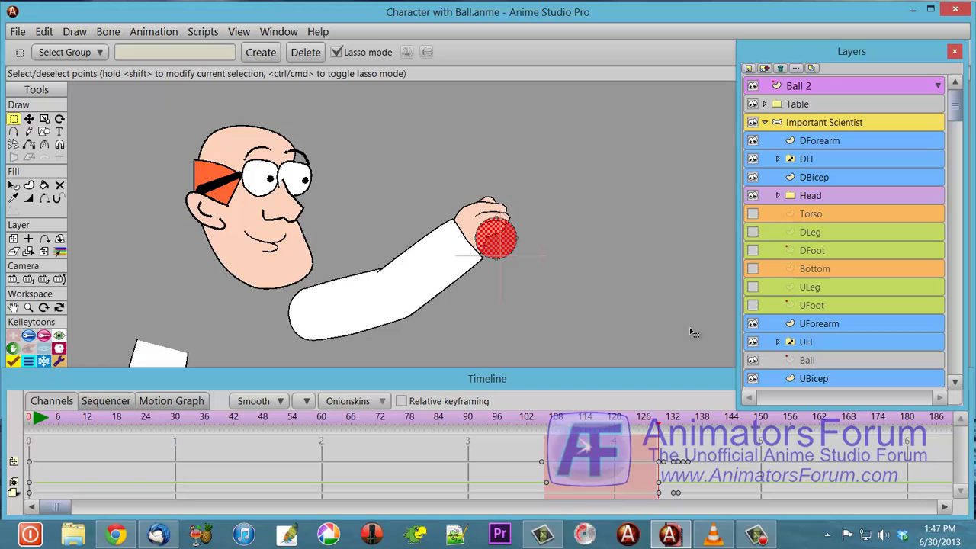
# - Scrub frames 128–138 to watch Ball 2 leave the hand and move right
pyautogui.click(659, 429)
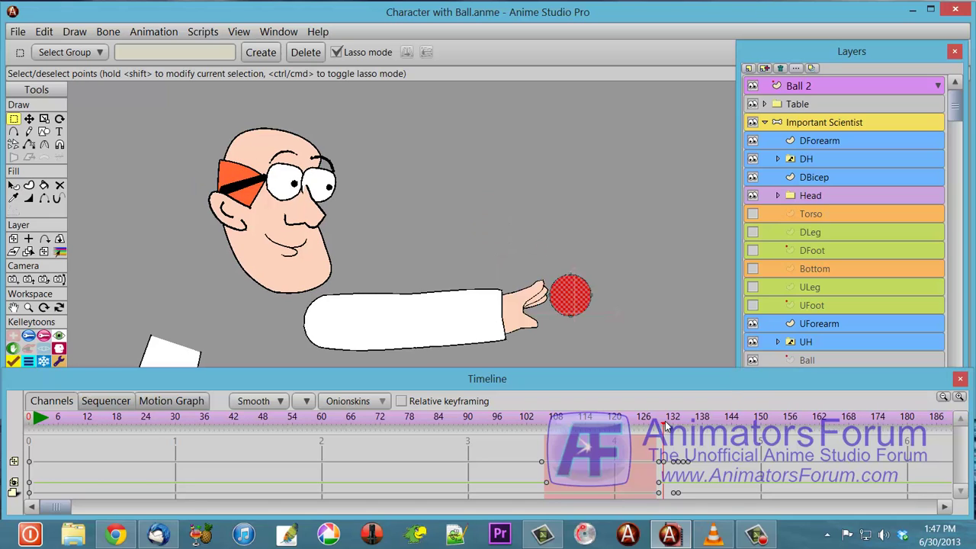
pyautogui.moveTo(665, 427); pyautogui.dragTo(688, 441)
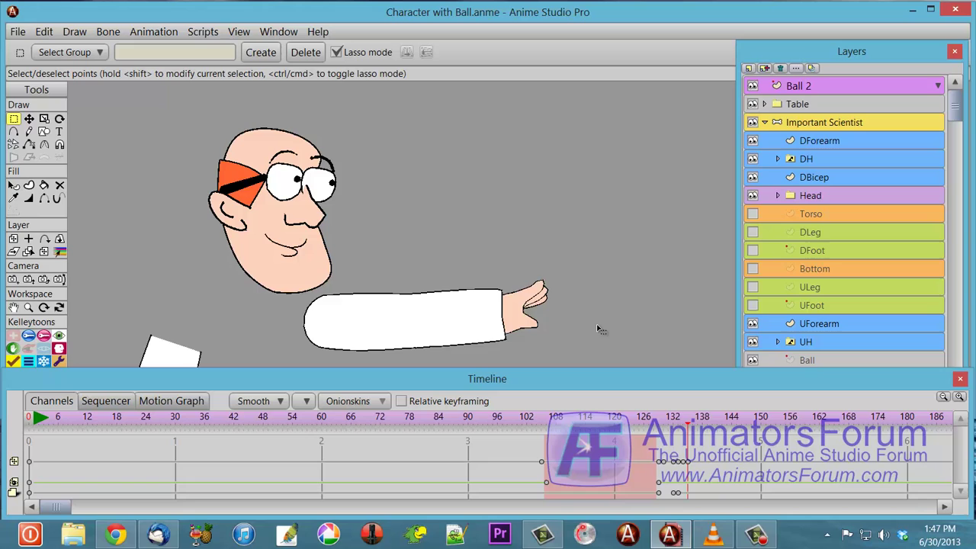
pyautogui.moveTo(601, 330); pyautogui.dragTo(612, 283)
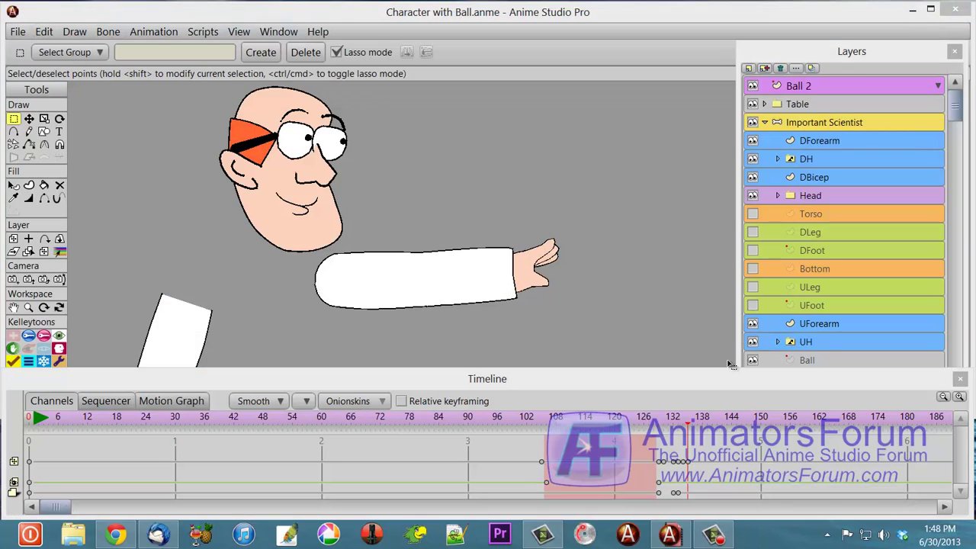
# - Unhide the Torso, DLeg, DFoot, Bottom, ULeg and UFoot layers to show the clothed scientist
pyautogui.click(752, 215)
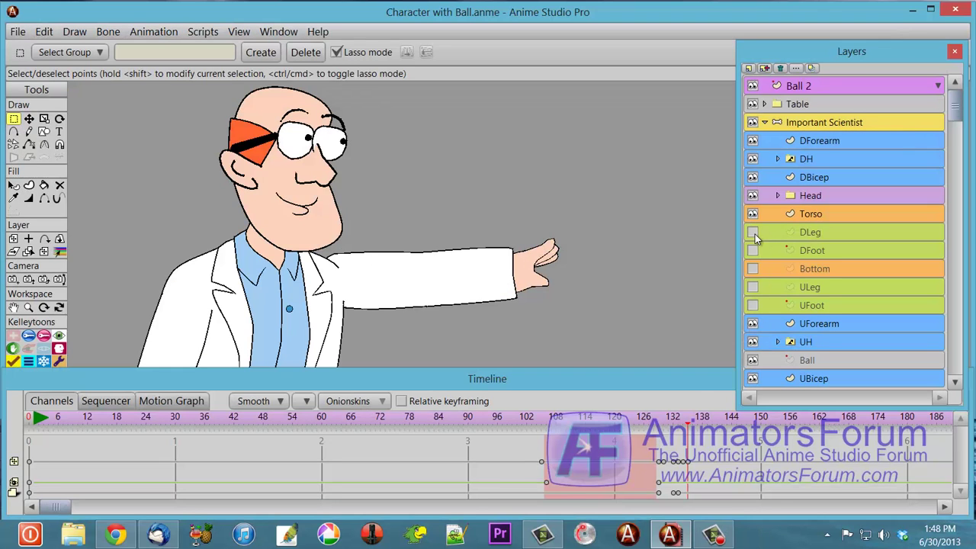
pyautogui.click(753, 233)
pyautogui.click(753, 250)
pyautogui.click(753, 268)
pyautogui.click(754, 287)
pyautogui.click(753, 305)
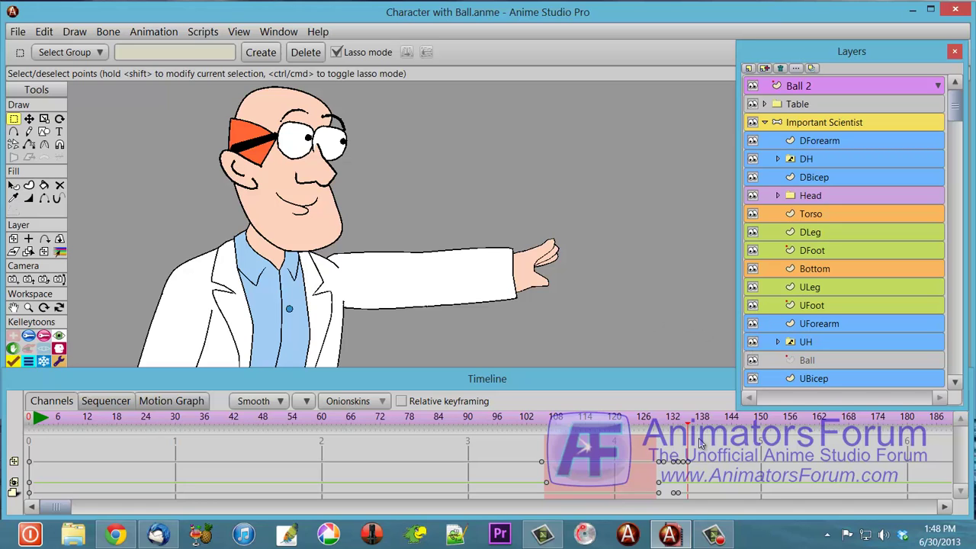
# - Scrub from frame 138 to about 181 to check the held pose with the ball on the table
pyautogui.moveTo(687, 420); pyautogui.dragTo(716, 420)
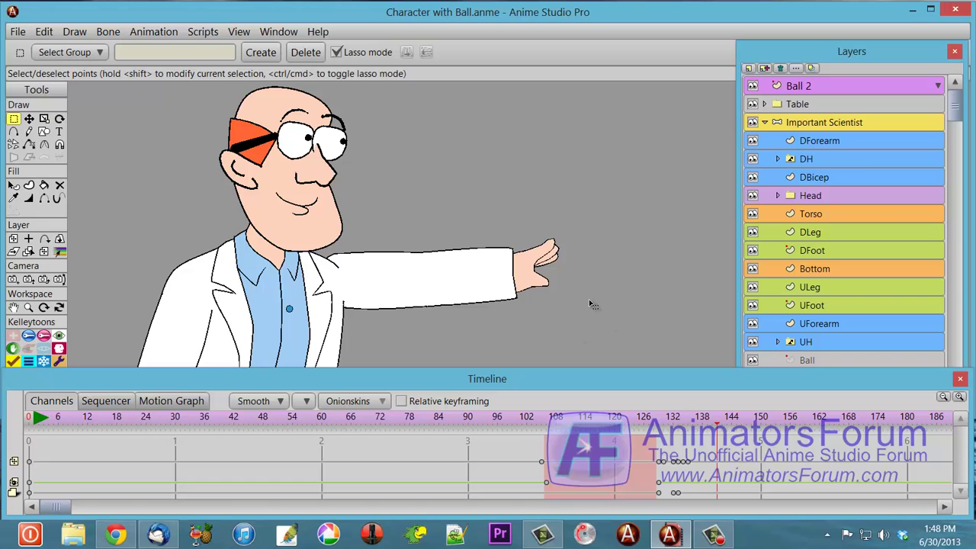
pyautogui.scroll(-3, 630, 229)
pyautogui.scroll(2, 636, 236)
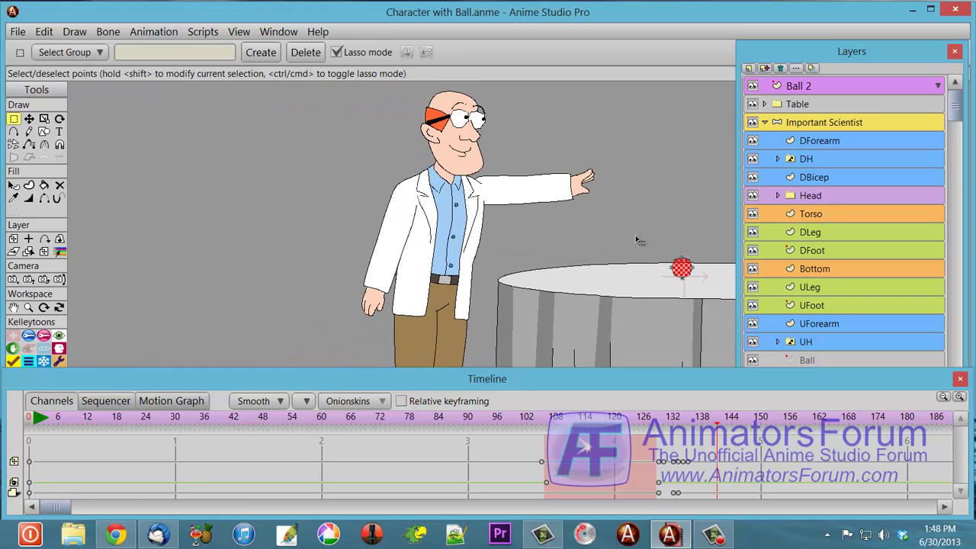
pyautogui.scroll(-1, 639, 241)
pyautogui.moveTo(639, 427); pyautogui.dragTo(790, 436)
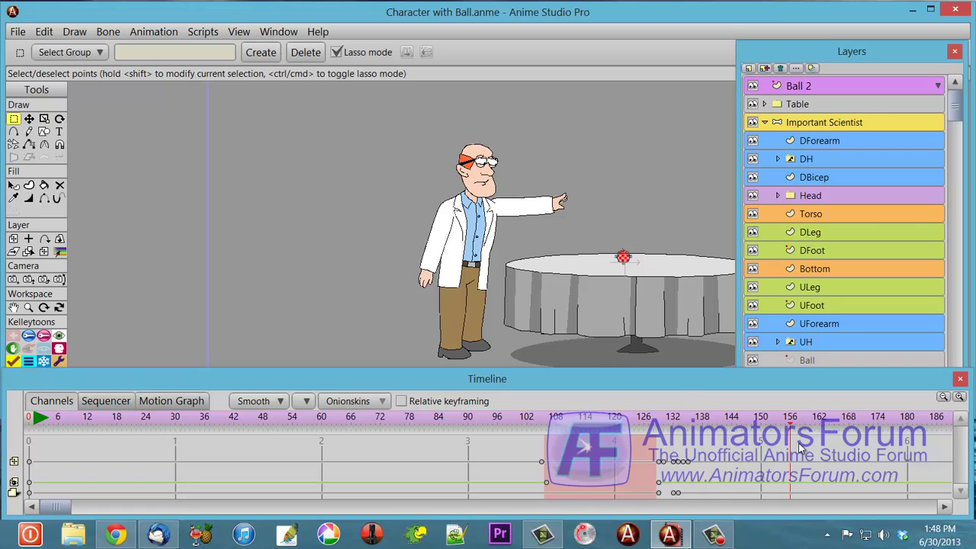
pyautogui.moveTo(812, 429); pyautogui.dragTo(911, 430)
pyautogui.moveTo(67, 507); pyautogui.dragTo(124, 510)
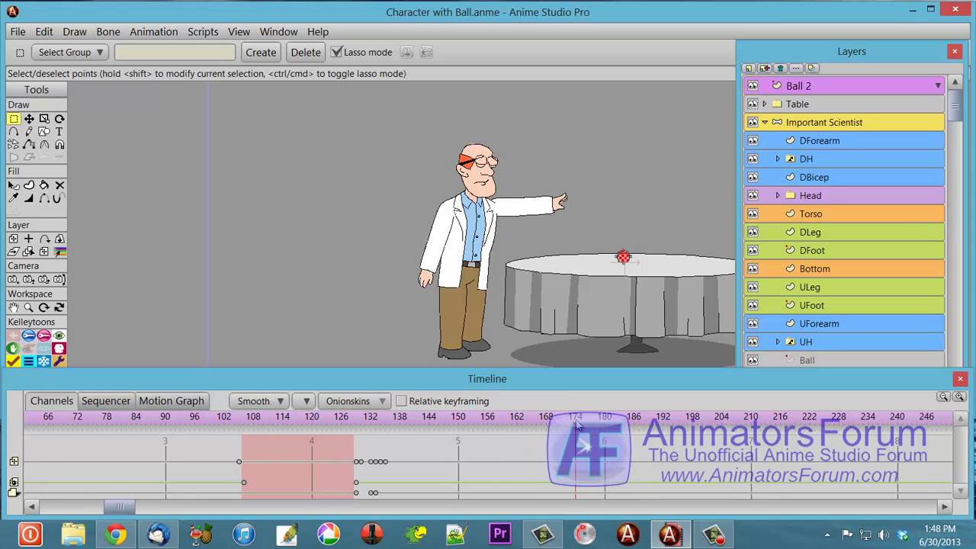
# - At frame 176, rotate the scientist's torso and lower his arm to the table, then review frames 160–176
pyautogui.click(601, 424)
pyautogui.click(819, 125)
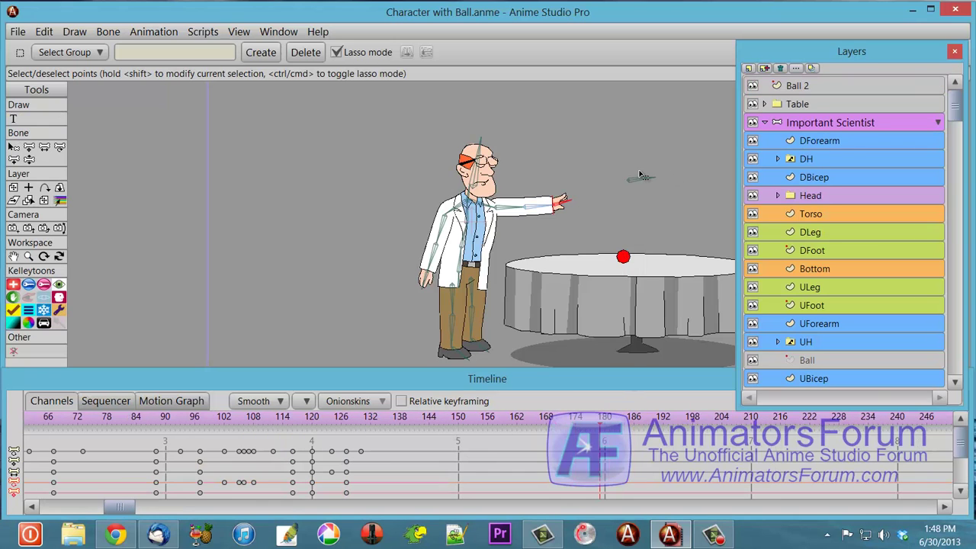
pyautogui.click(473, 260)
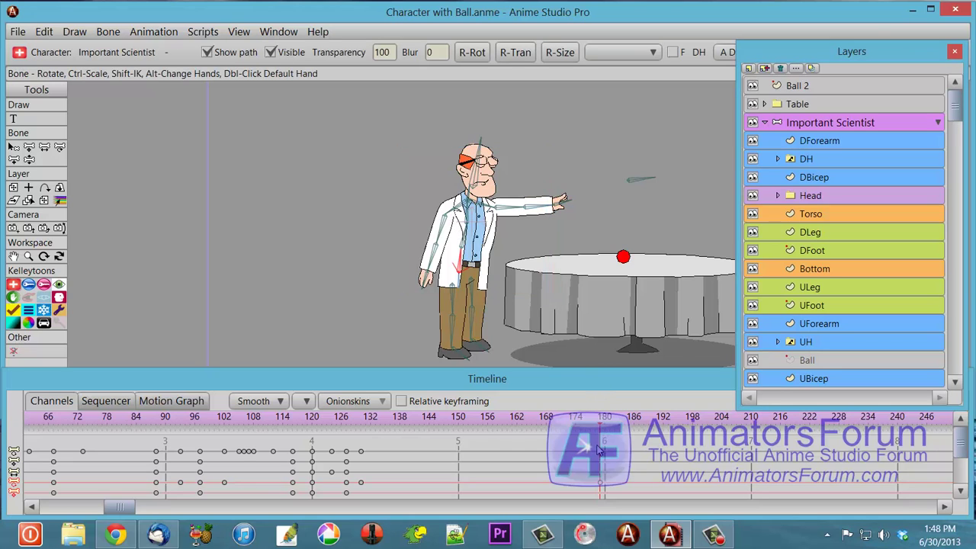
pyautogui.click(599, 449)
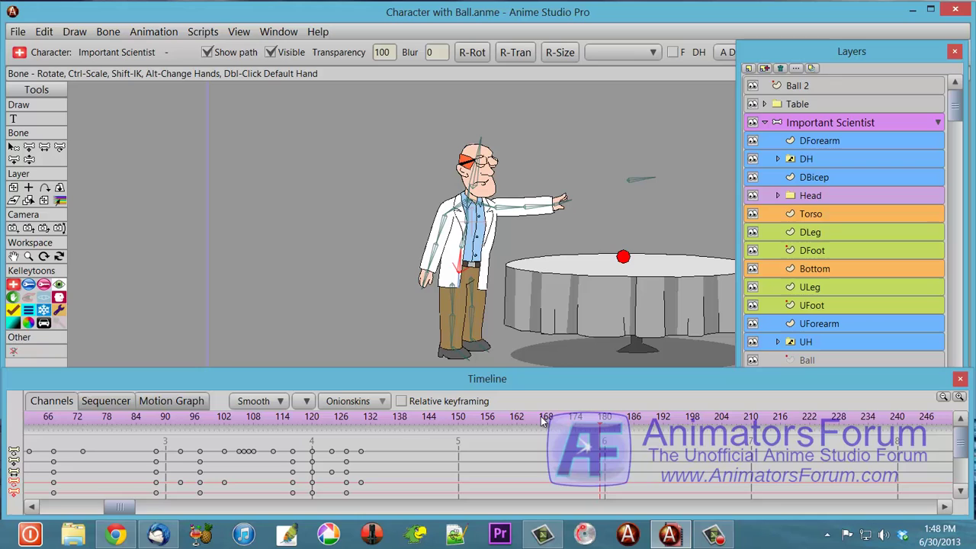
pyautogui.click(586, 424)
pyautogui.moveTo(459, 259); pyautogui.dragTo(462, 233)
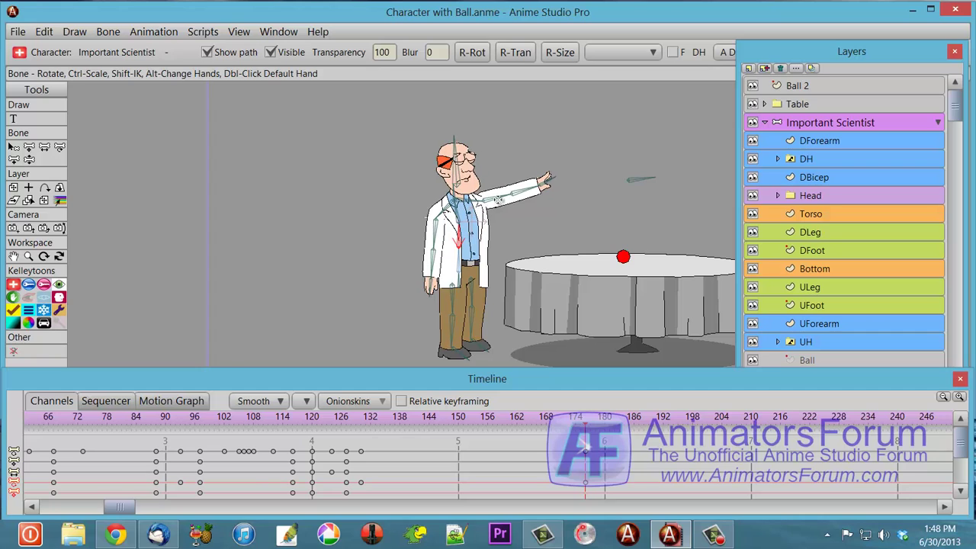
pyautogui.moveTo(498, 200); pyautogui.dragTo(489, 245)
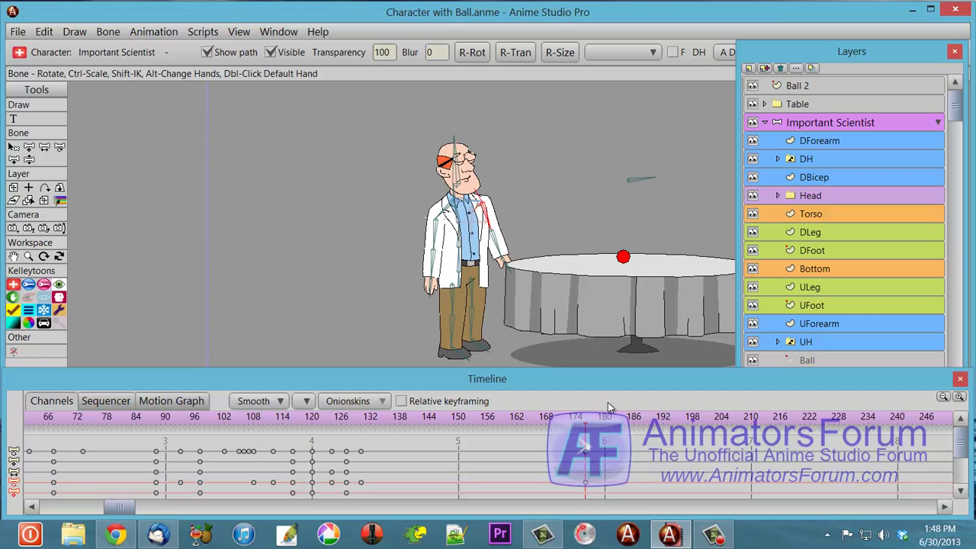
pyautogui.moveTo(586, 427); pyautogui.dragTo(539, 455)
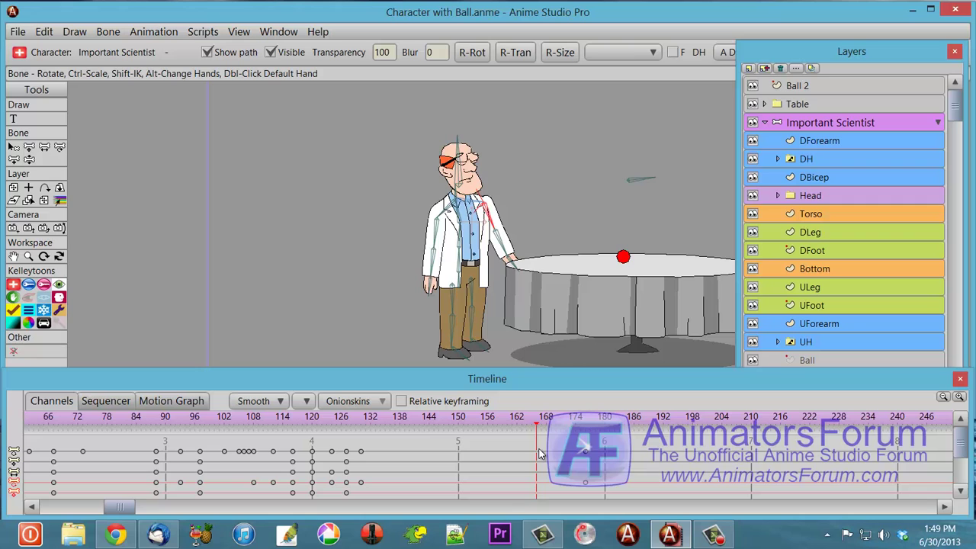
pyautogui.moveTo(538, 422)
pyautogui.mouseDown()
pyautogui.moveTo(358, 422)
pyautogui.moveTo(543, 426)
pyautogui.mouseUp()
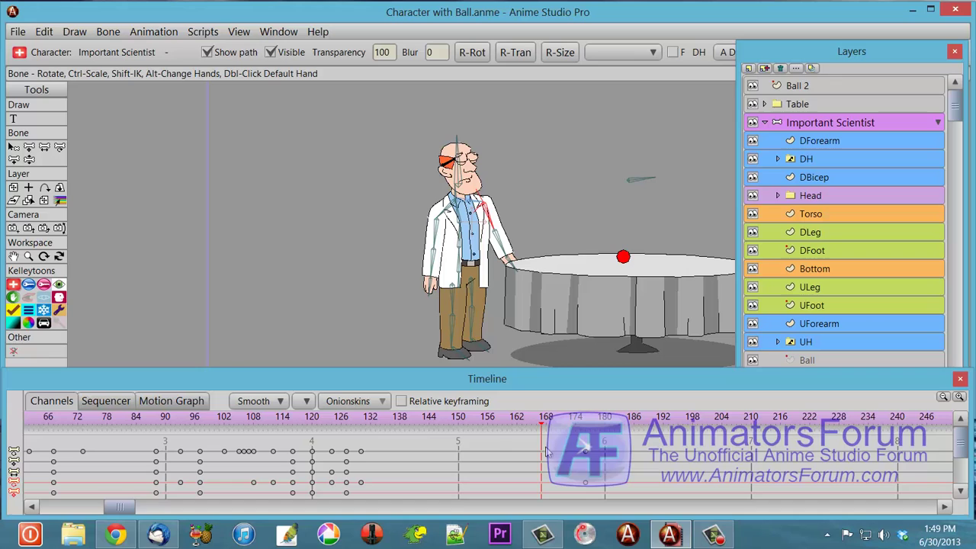
# - Key the pose near frame 175, preview the throw, and delete the stray keys near frame 172
pyautogui.moveTo(543, 429); pyautogui.dragTo(561, 431)
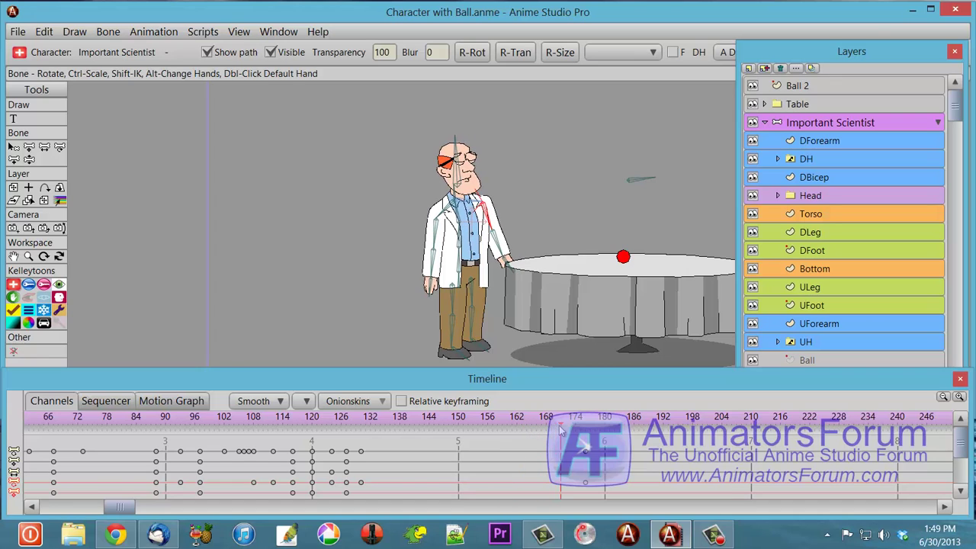
pyautogui.hotkey('ctrl', 'v')
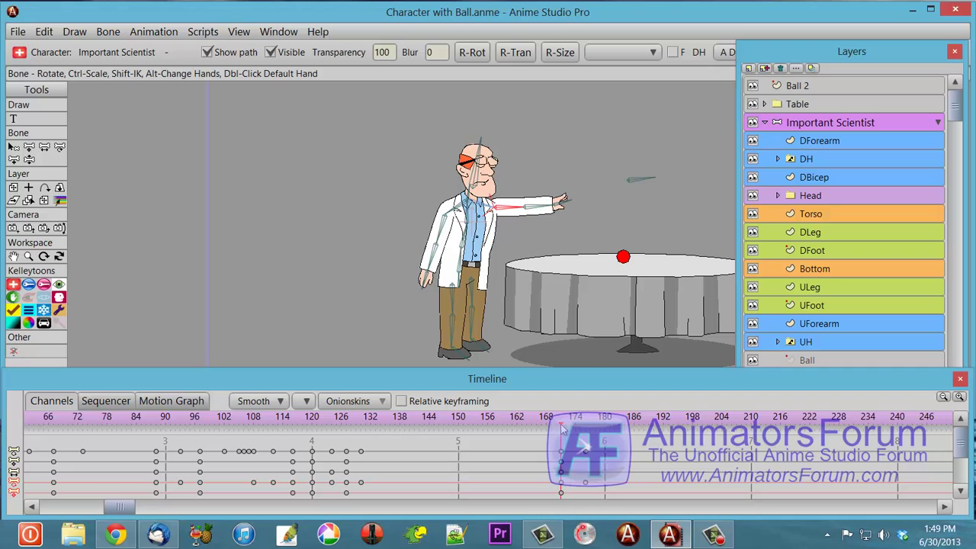
pyautogui.moveTo(430, 427); pyautogui.dragTo(549, 431)
pyautogui.press('space')
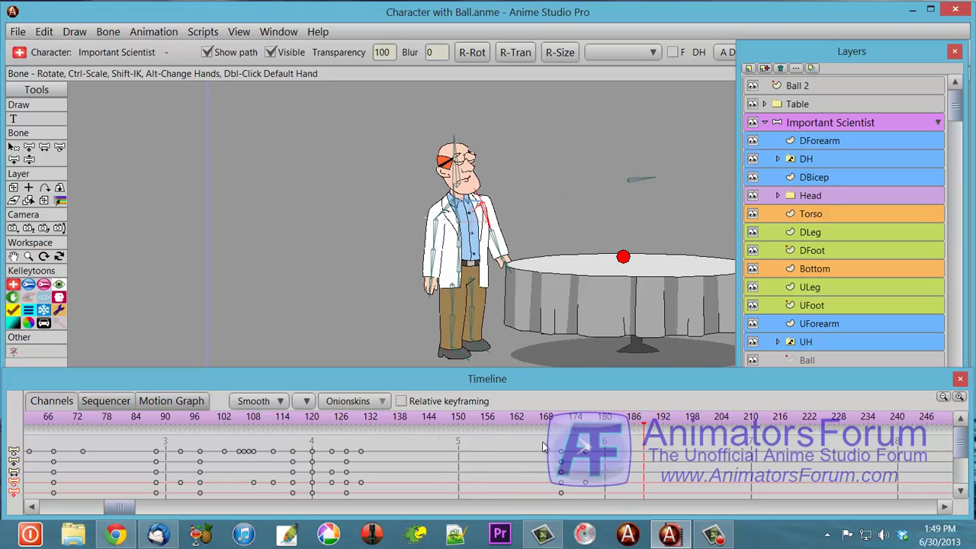
pyautogui.moveTo(542, 442); pyautogui.dragTo(571, 508)
pyautogui.press('Delete')
# - Add a hold key at frame 168 so the outstretched throwing pose holds
pyautogui.click(347, 424)
pyautogui.click(391, 427)
pyautogui.press('space')
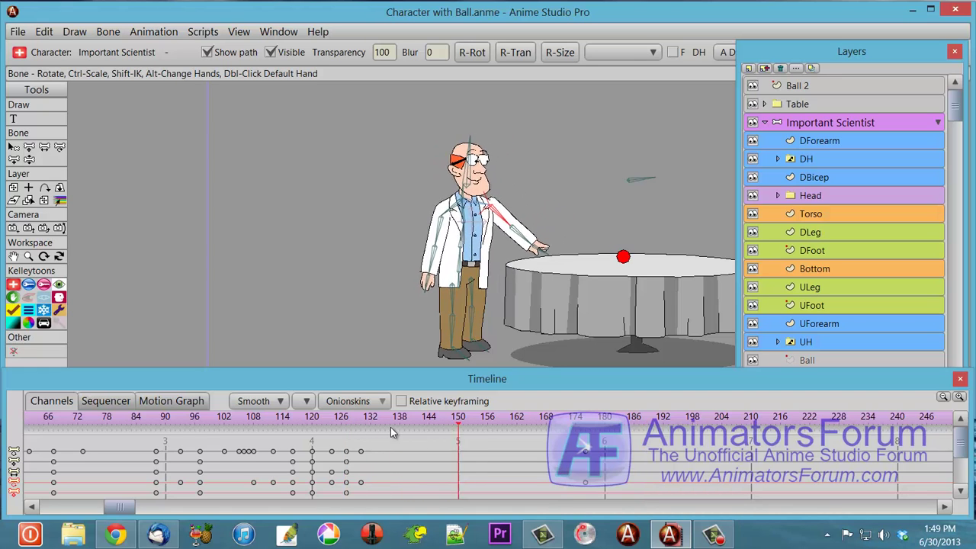
pyautogui.click(552, 416)
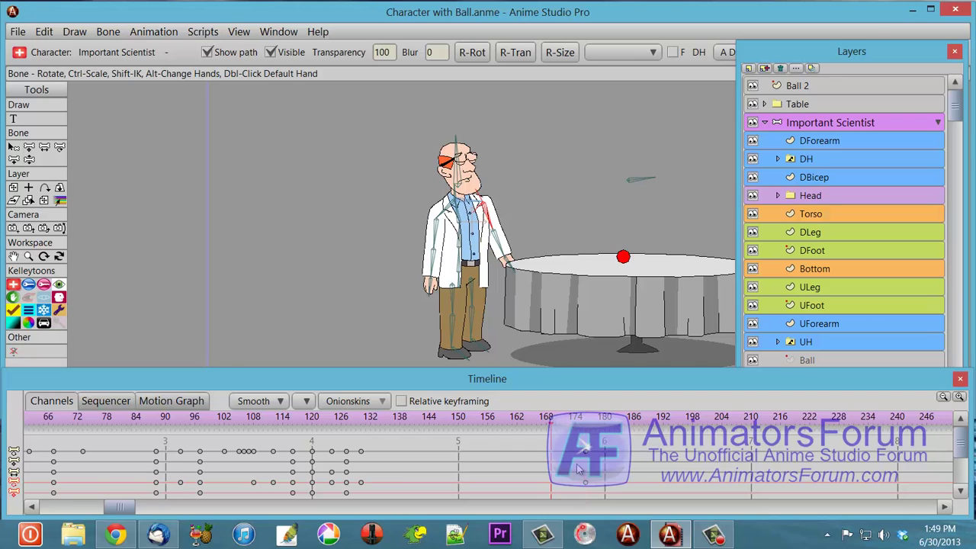
pyautogui.hotkey('ctrl', 'v')
pyautogui.moveTo(552, 428); pyautogui.dragTo(605, 444)
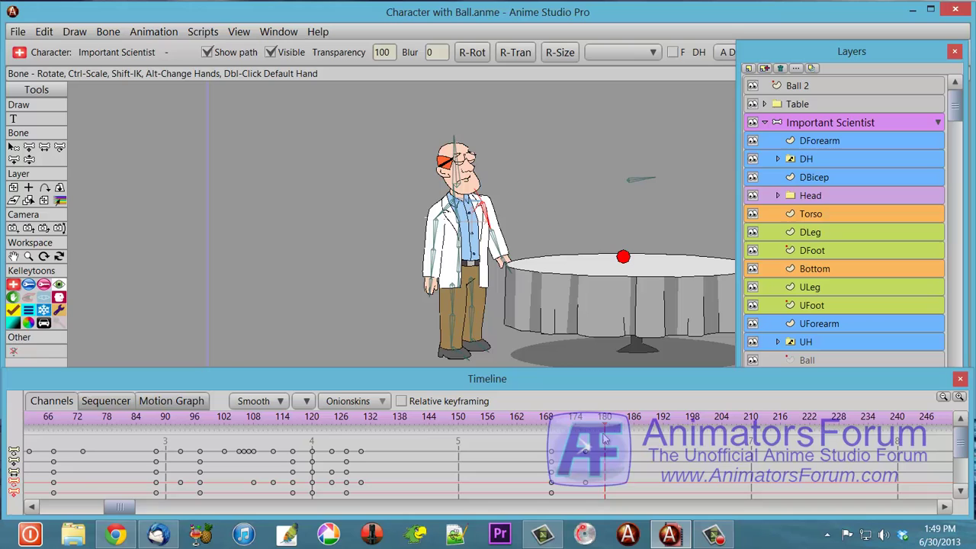
# - At frame 180, half-raise the arm and tilt the head and torso, reviewing through frame 187
pyautogui.click(499, 237)
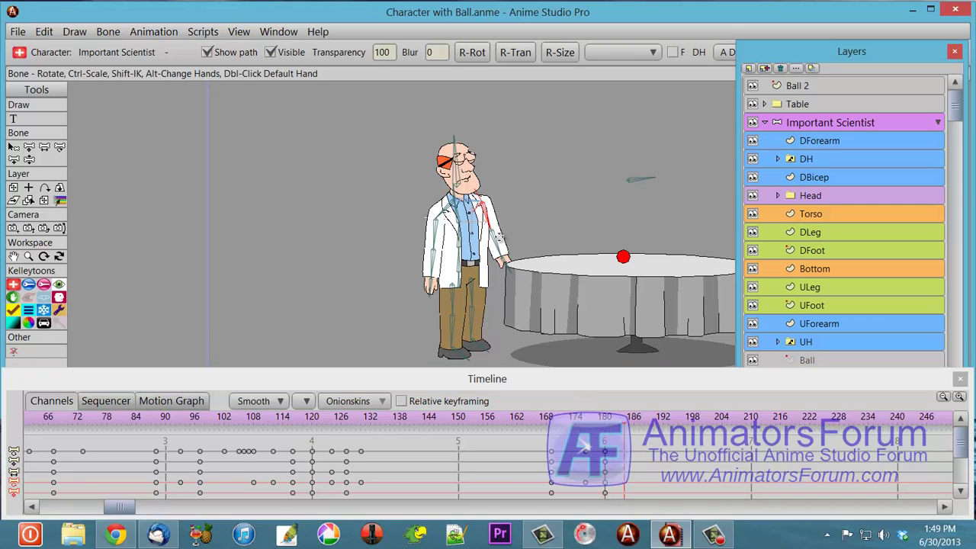
pyautogui.moveTo(499, 237); pyautogui.dragTo(528, 215)
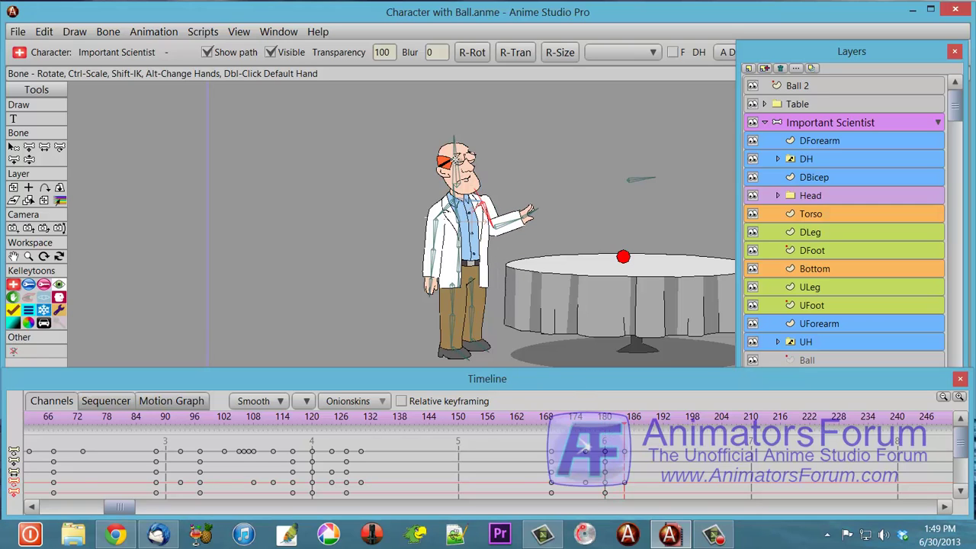
pyautogui.click(461, 185)
pyautogui.moveTo(461, 210); pyautogui.dragTo(466, 212)
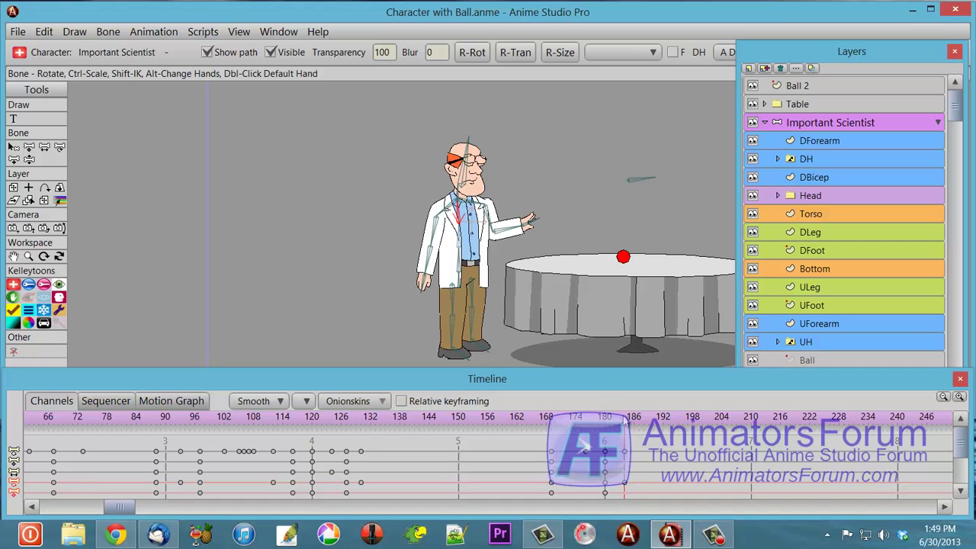
pyautogui.moveTo(626, 418); pyautogui.dragTo(641, 435)
pyautogui.moveTo(639, 432)
pyautogui.mouseDown()
pyautogui.moveTo(571, 431)
pyautogui.moveTo(626, 435)
pyautogui.mouseUp()
pyautogui.click(649, 432)
# - Select the Ball 2 layer and scrub the playhead from frame 180 to 183
pyautogui.click(812, 88)
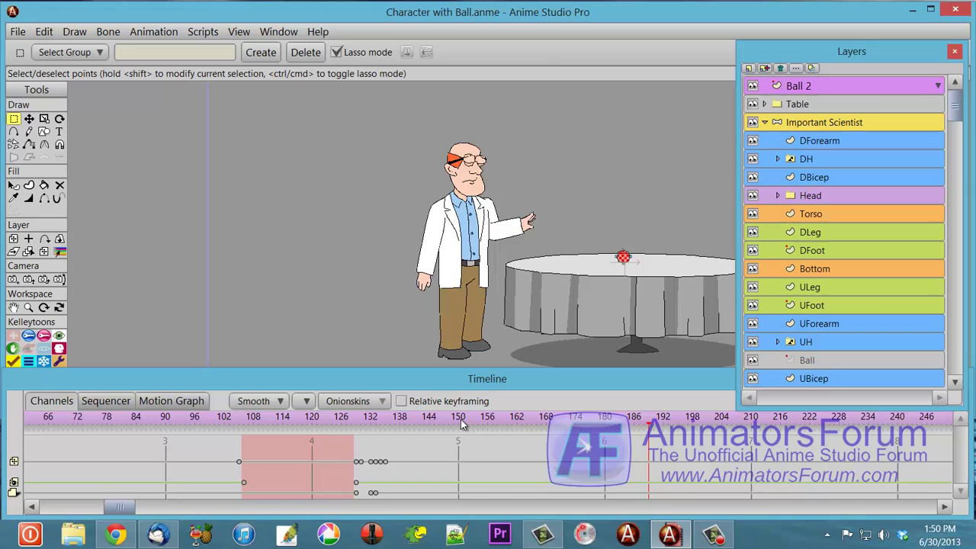
pyautogui.moveTo(464, 426); pyautogui.dragTo(606, 428)
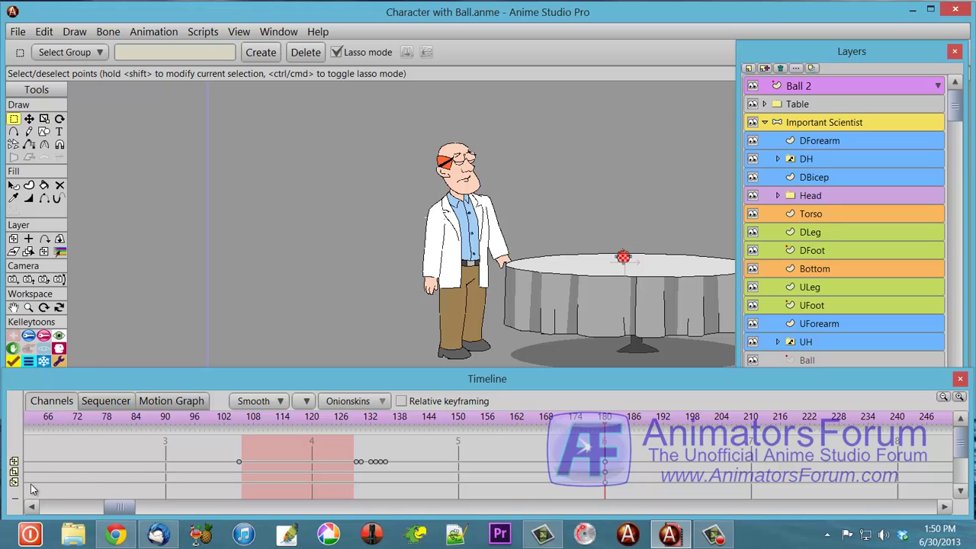
pyautogui.moveTo(605, 429); pyautogui.dragTo(621, 433)
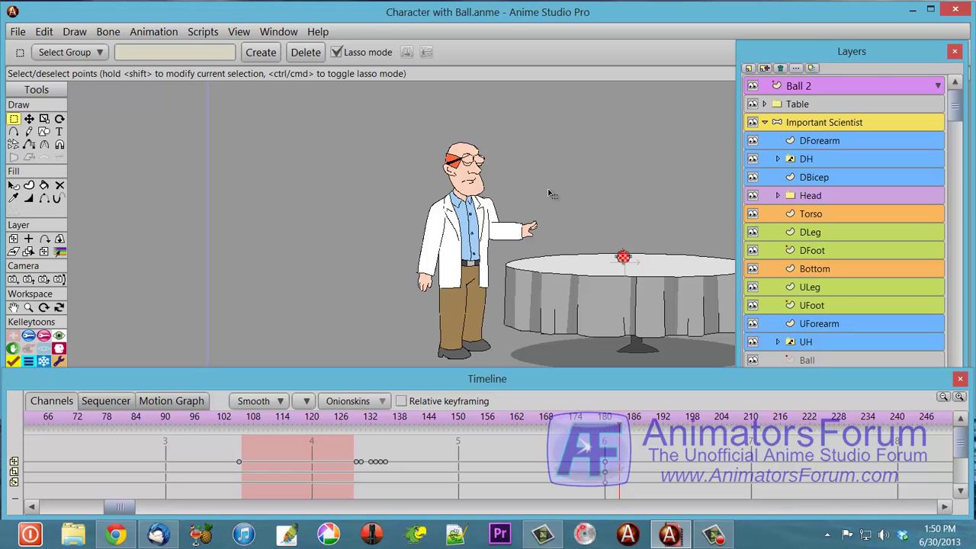
# - Select the DH hand layer and scrub to about frame 186
pyautogui.click(811, 159)
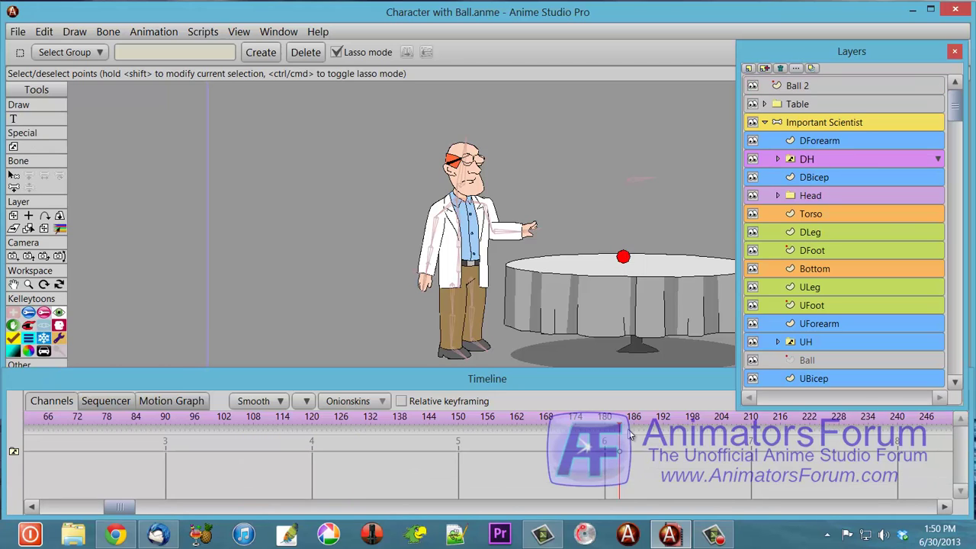
pyautogui.moveTo(620, 429); pyautogui.dragTo(640, 429)
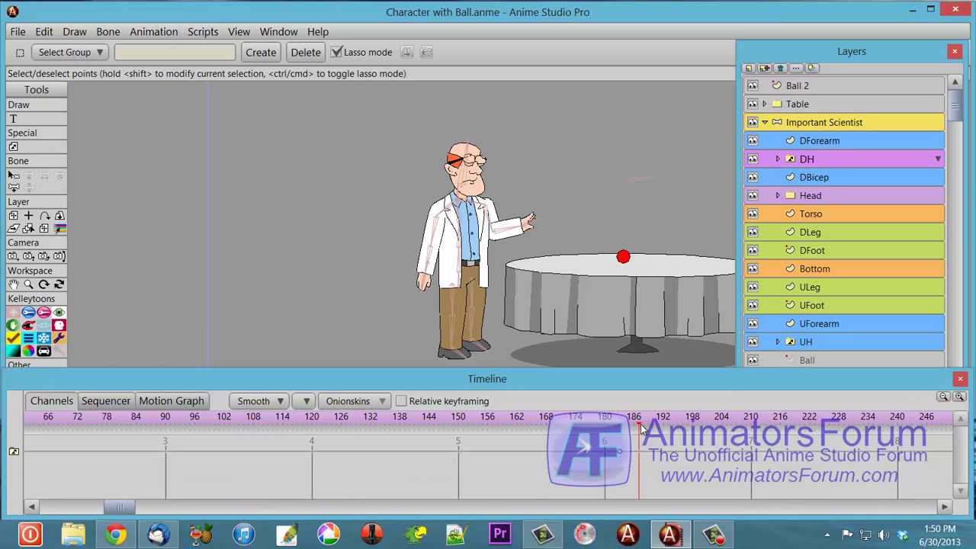